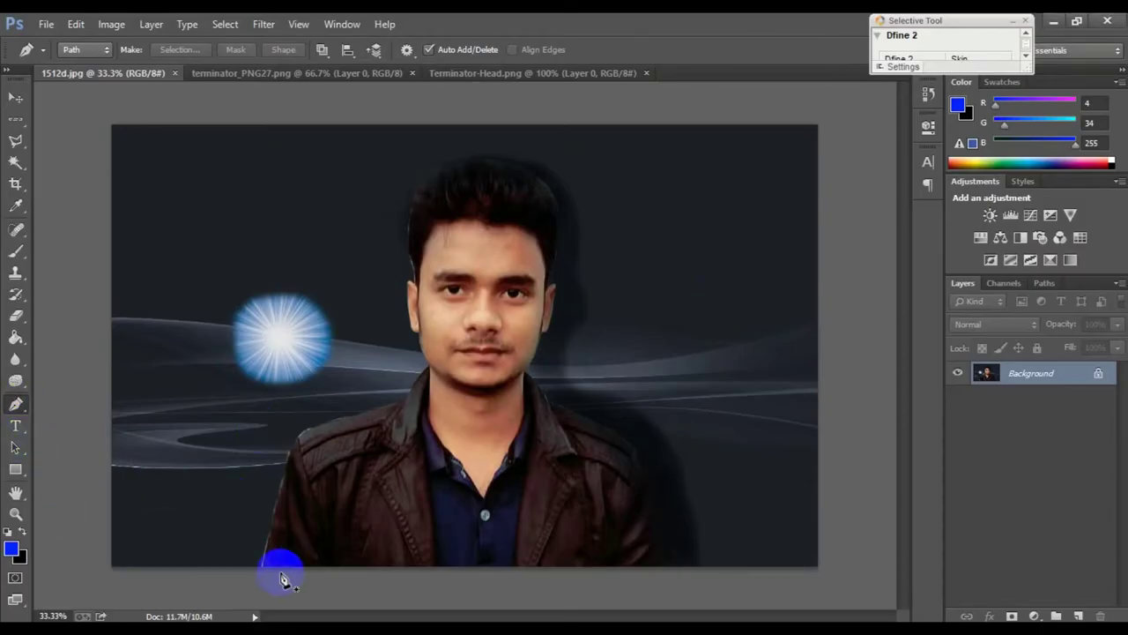
- Trace the man's outline with the Pen tool, starting at the photo's bottom
key("ctrl+plus")
key("ctrl+plus")
scroll(231, 570, "down", 5)
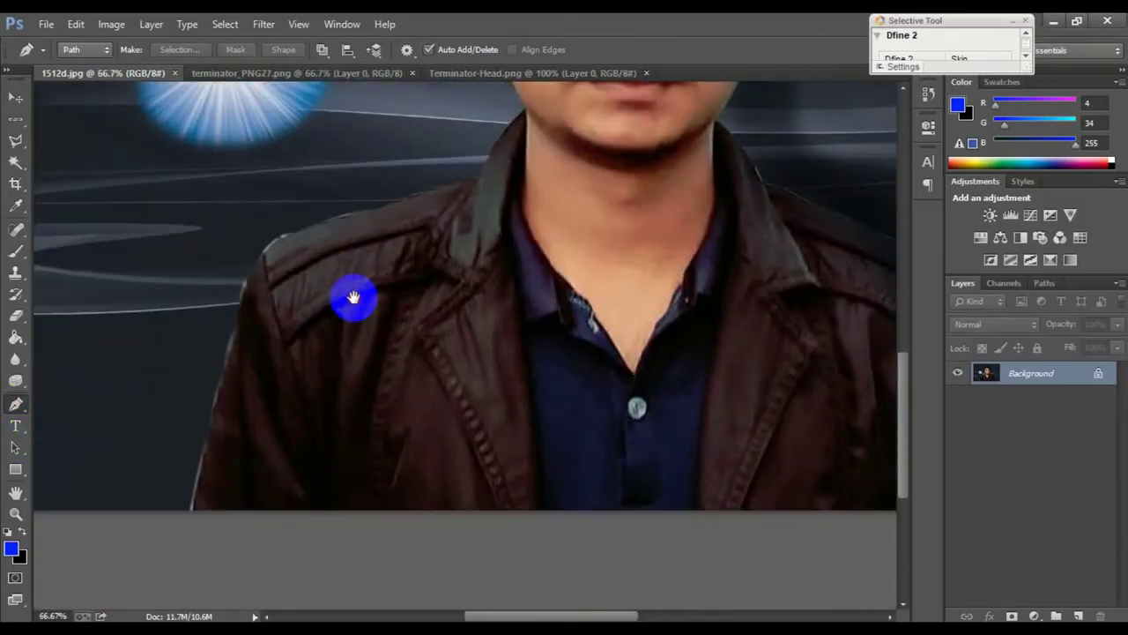
left_click(200, 493)
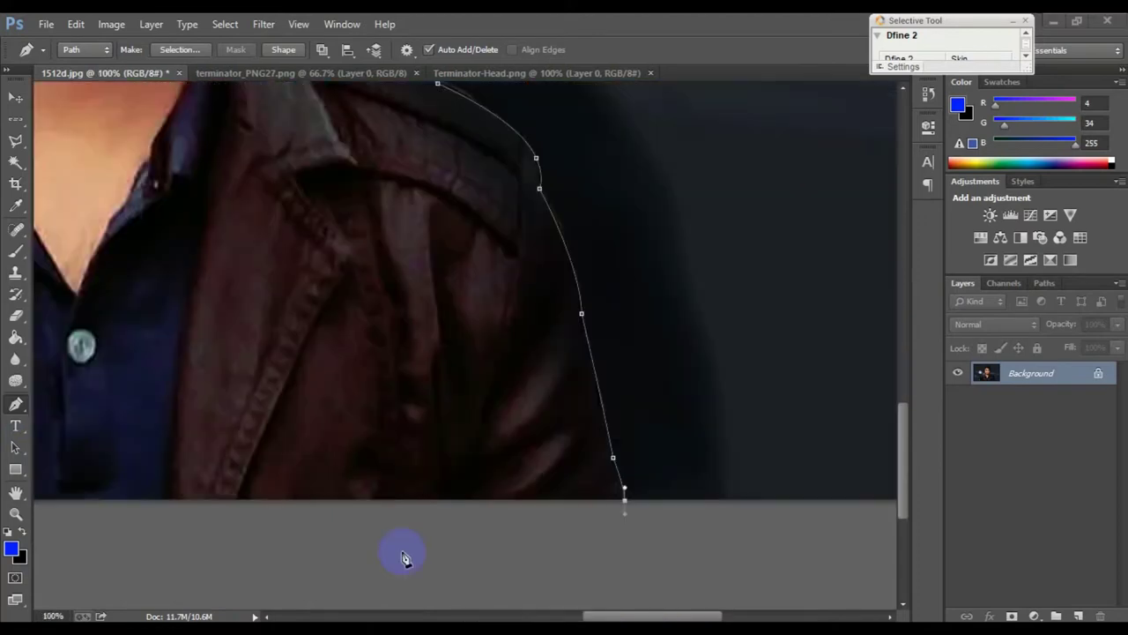
key("ctrl+minus")
key("ctrl+minus")
key("ctrl+minus")
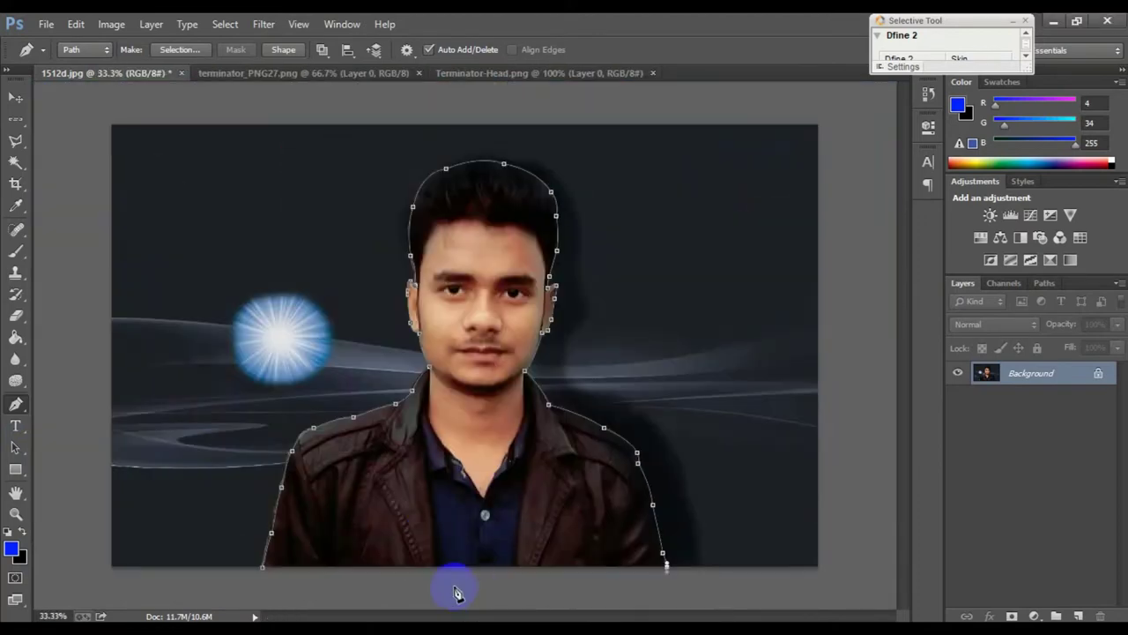
- Turn the traced outline into a selection and mask out the dark backdrop
right_click(265, 571)
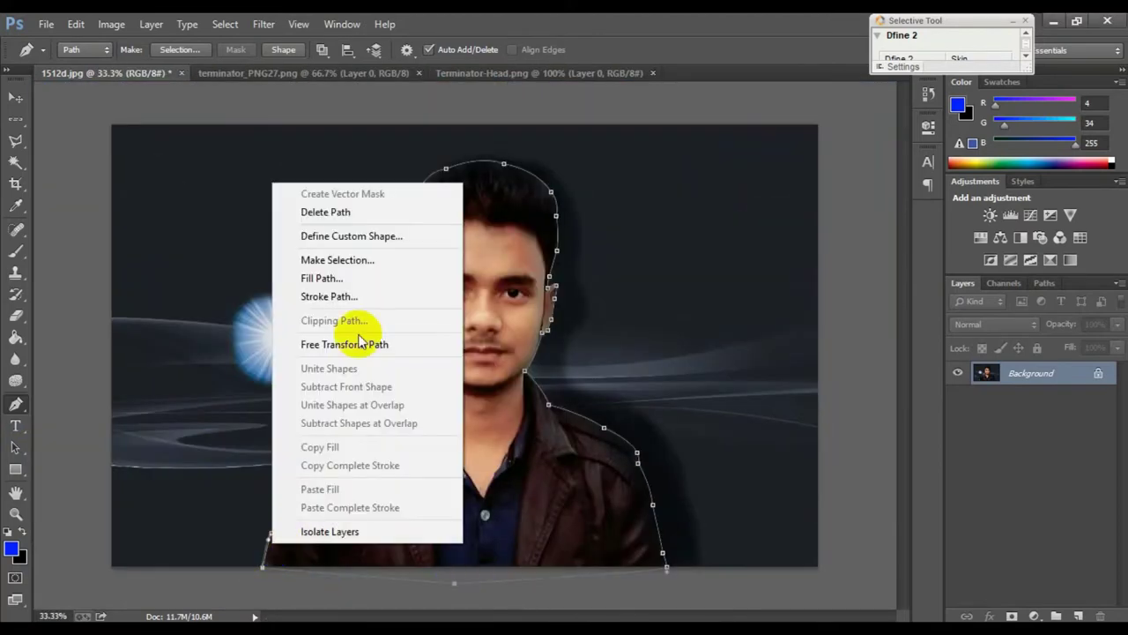
left_click(364, 259)
key("Return")
left_click(1012, 615)
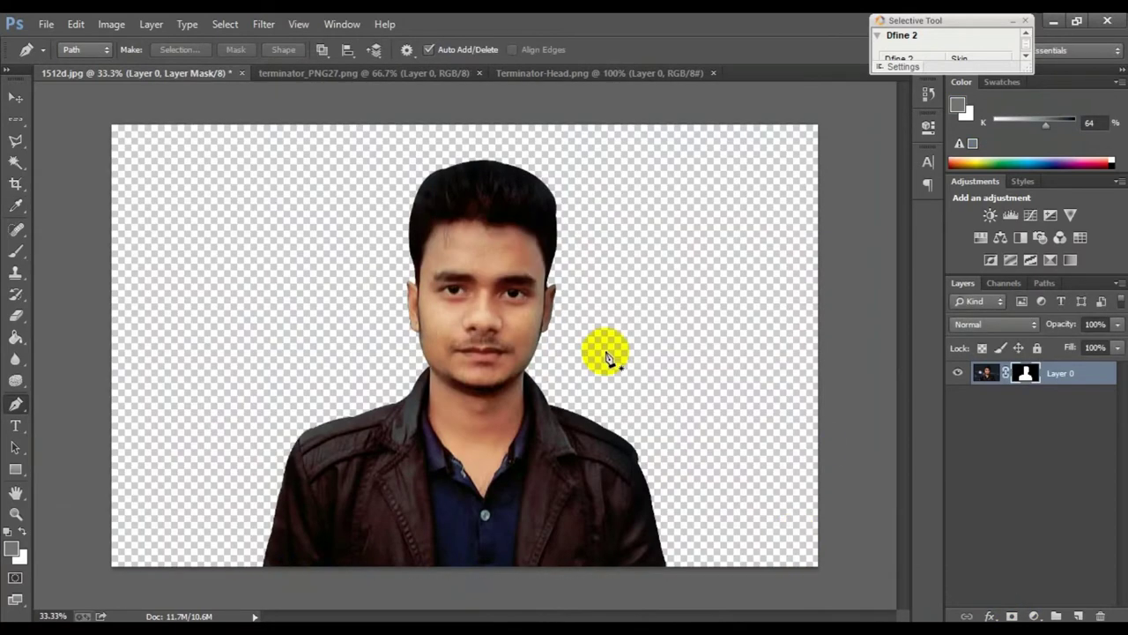
key("ctrl+plus")
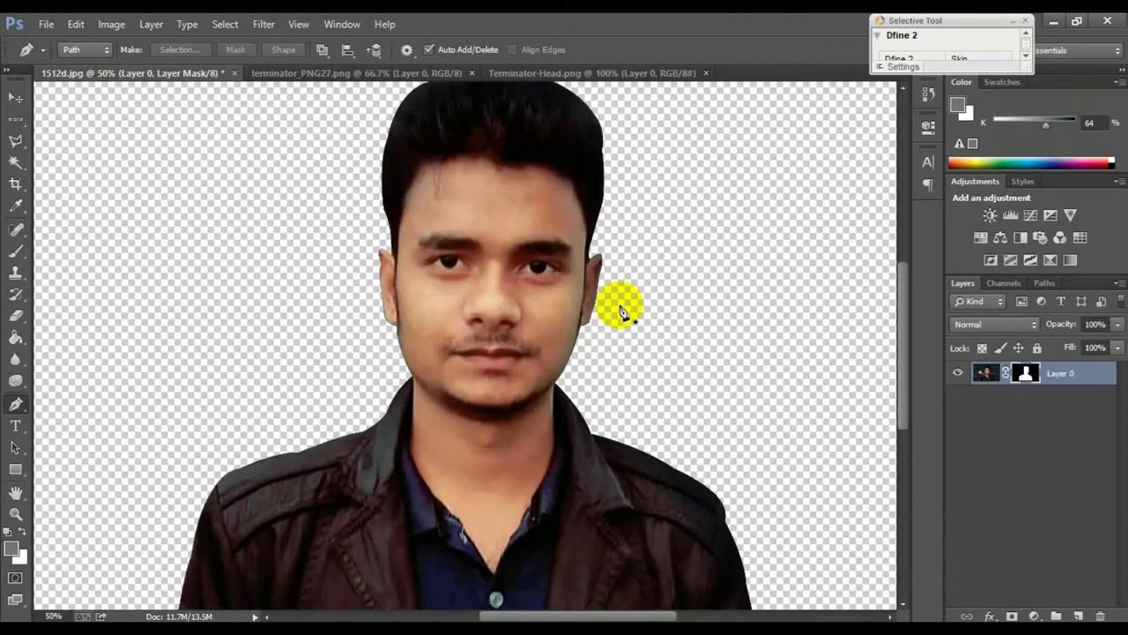
left_click_drag(421, 164, 322, 282)
- Smudge the top-left hair outline into strands, enlarging the brush to 30
left_click(15, 359)
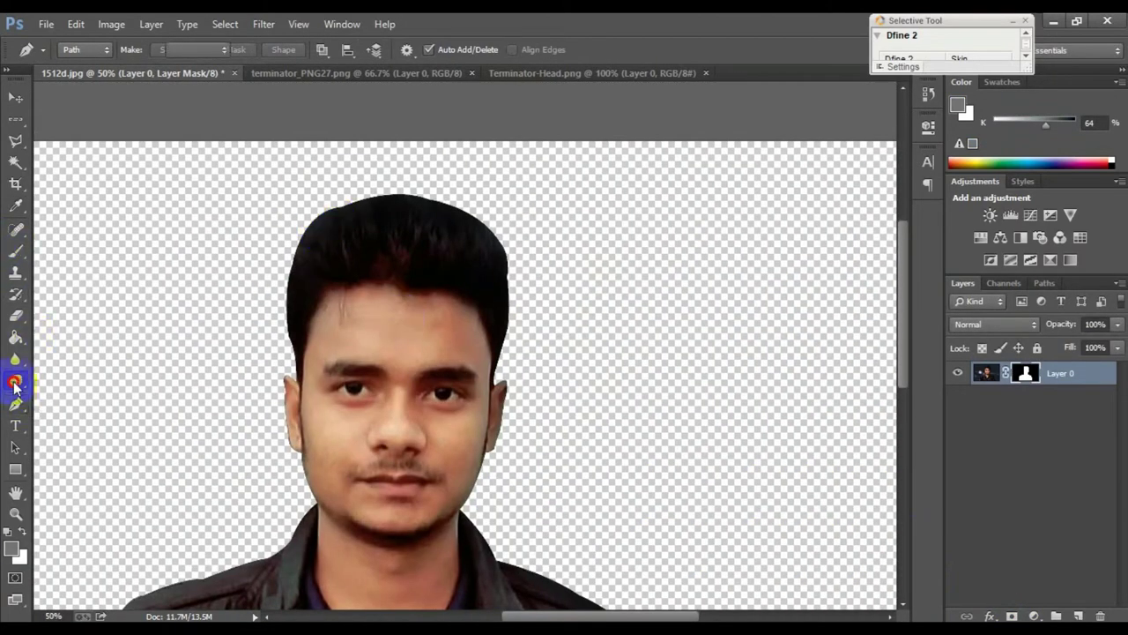
right_click(15, 358)
left_click(66, 385)
left_click_drag(302, 231, 327, 232)
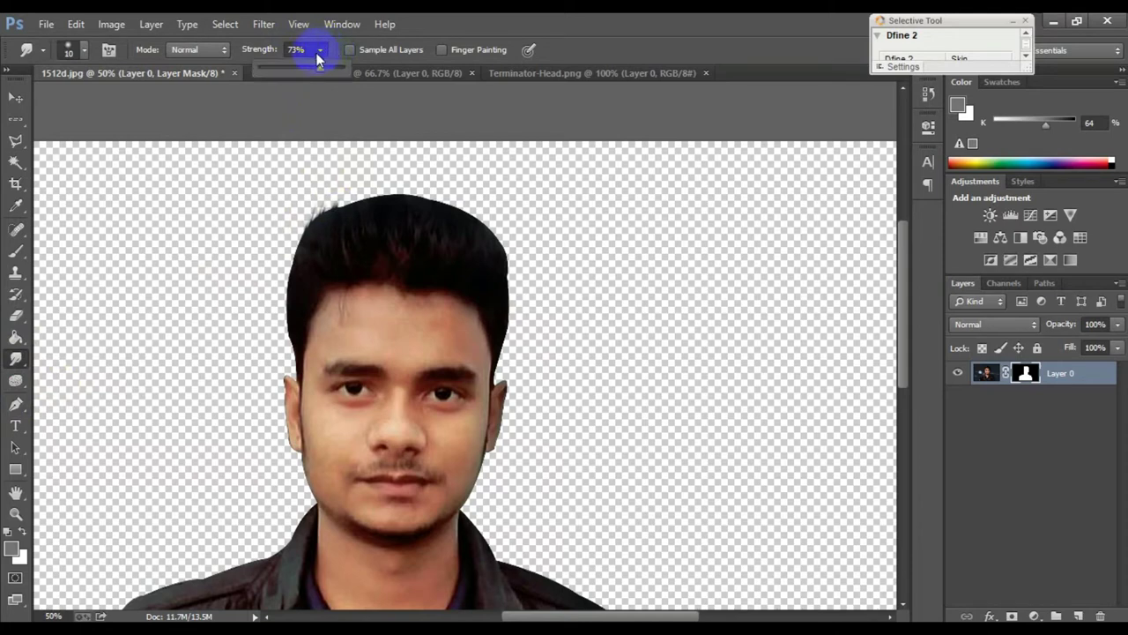
key("bracketright")
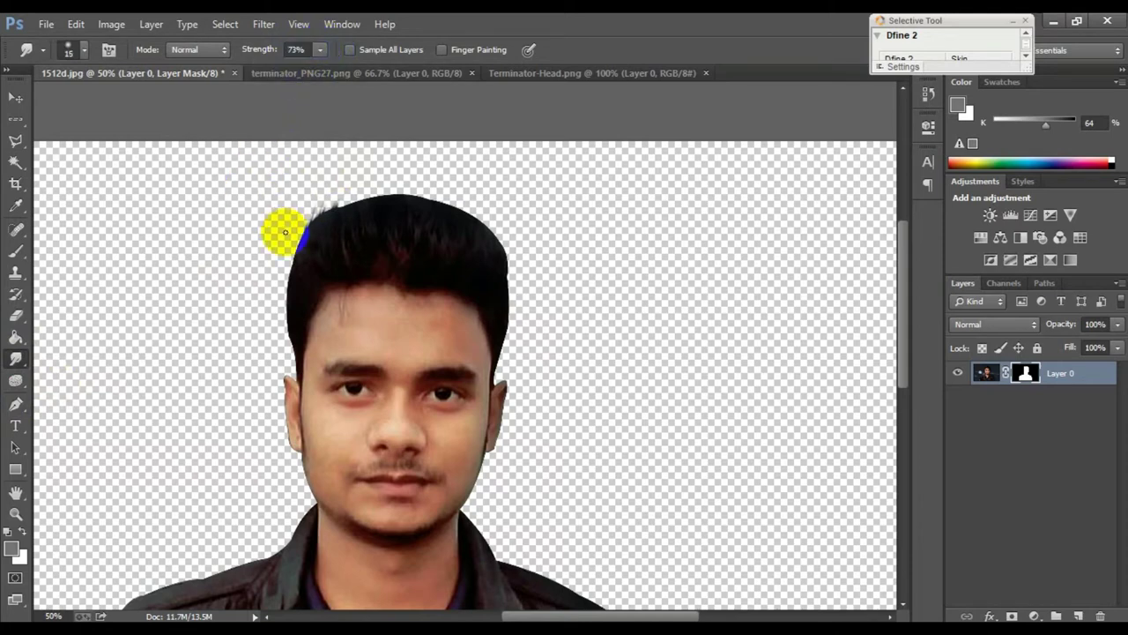
left_click_drag(285, 232, 309, 247)
key("bracketright")
key("bracketright")
key("bracketright")
- Pull spiky hair strands out across the top and right temple
left_click_drag(356, 207, 388, 176)
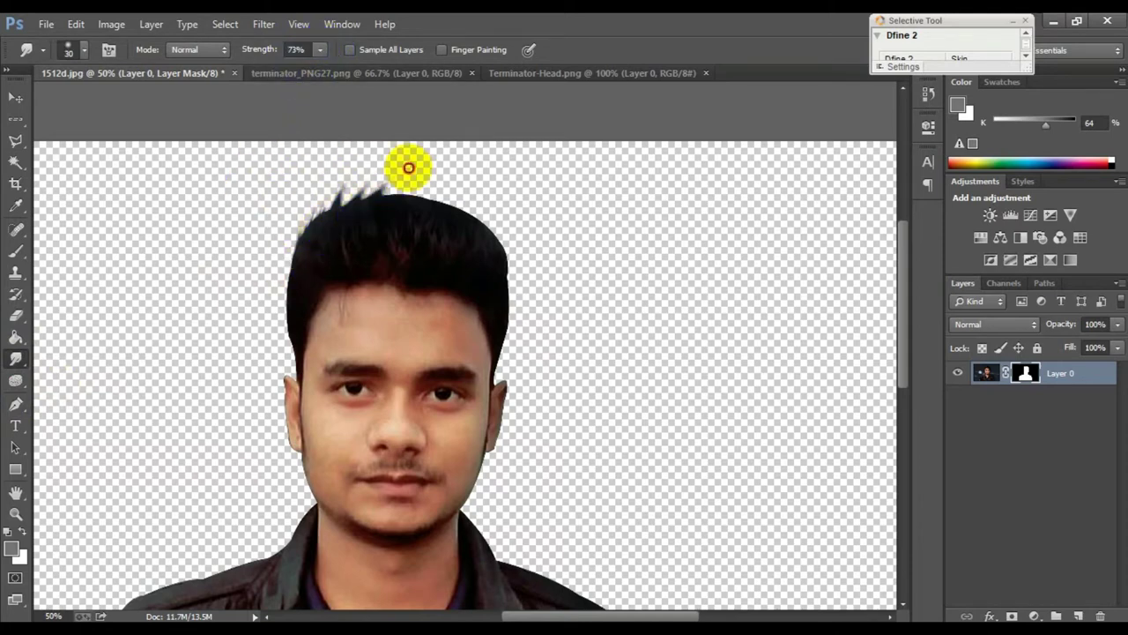
mouse_move(408, 217)
left_mouse_down()
mouse_move(466, 189)
mouse_move(499, 205)
mouse_move(515, 231)
left_mouse_up()
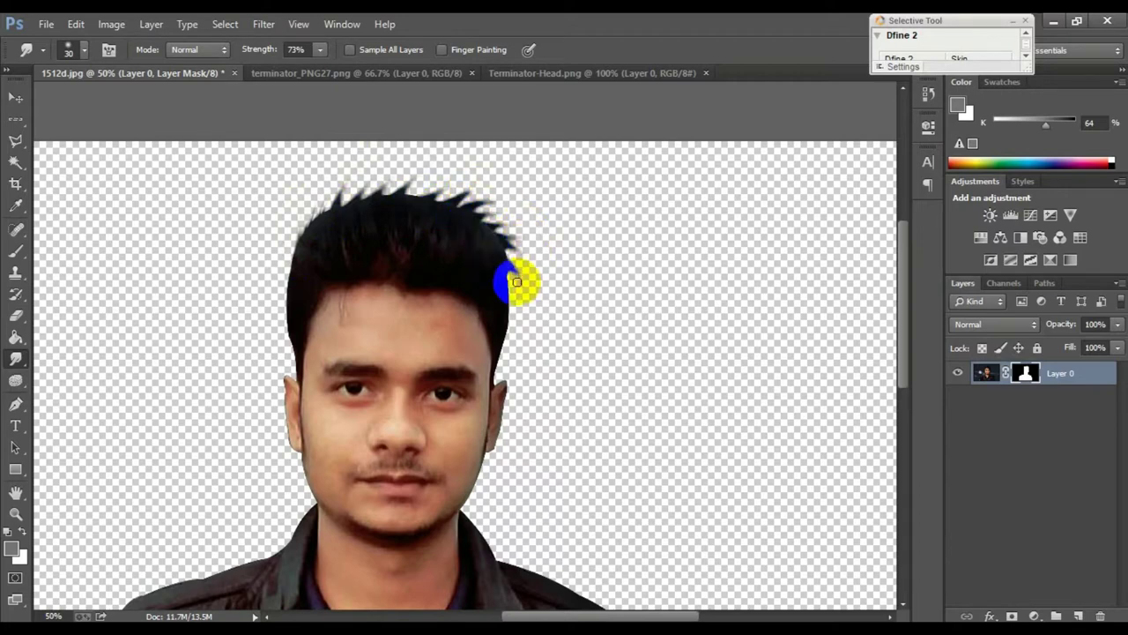
mouse_move(517, 282)
left_mouse_down()
mouse_move(497, 255)
mouse_move(510, 295)
left_mouse_up()
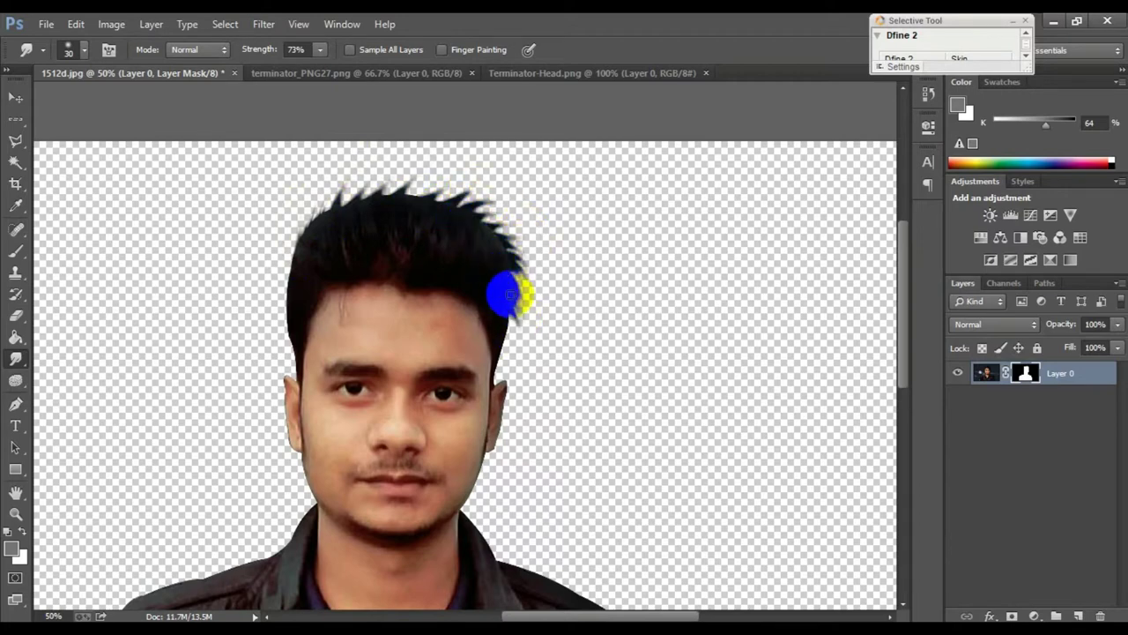
left_click_drag(478, 215, 502, 284)
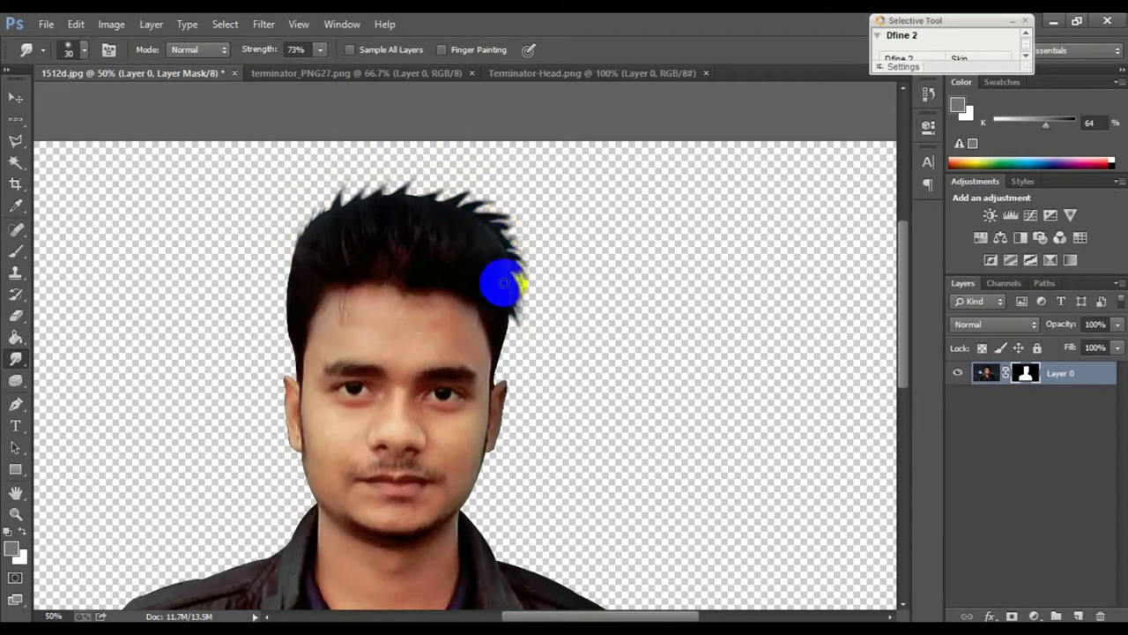
mouse_move(451, 197)
left_mouse_down()
mouse_move(455, 185)
mouse_move(360, 197)
mouse_move(367, 186)
mouse_move(323, 214)
mouse_move(335, 181)
mouse_move(290, 260)
mouse_move(289, 336)
left_mouse_up()
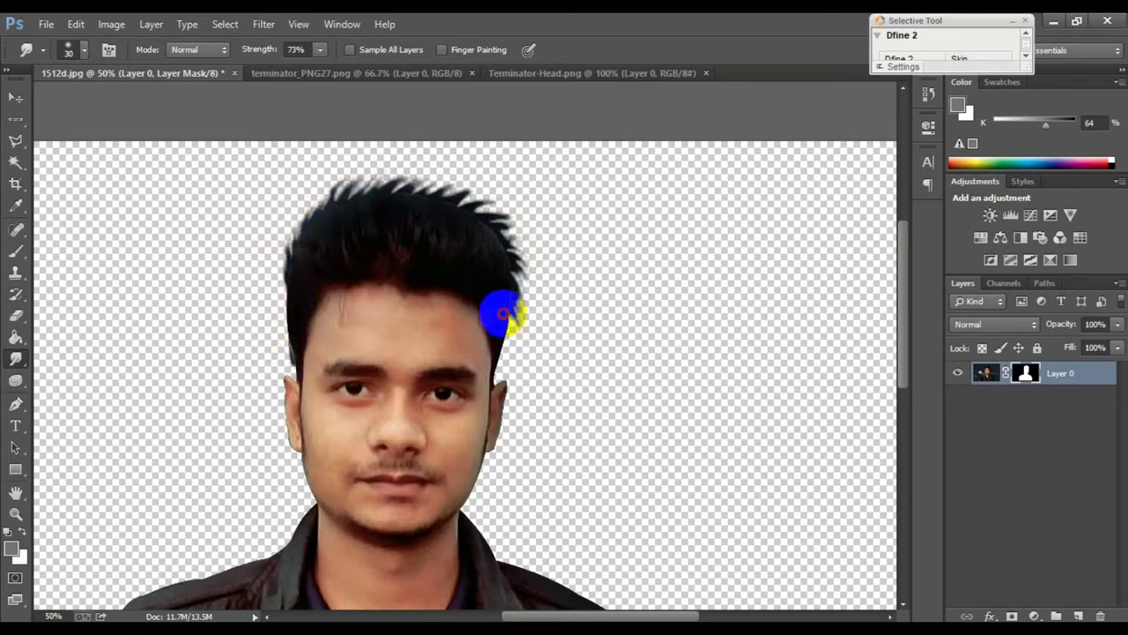
mouse_move(504, 284)
left_mouse_down()
mouse_move(529, 259)
mouse_move(407, 201)
mouse_move(411, 176)
mouse_move(444, 171)
mouse_move(466, 191)
left_mouse_up()
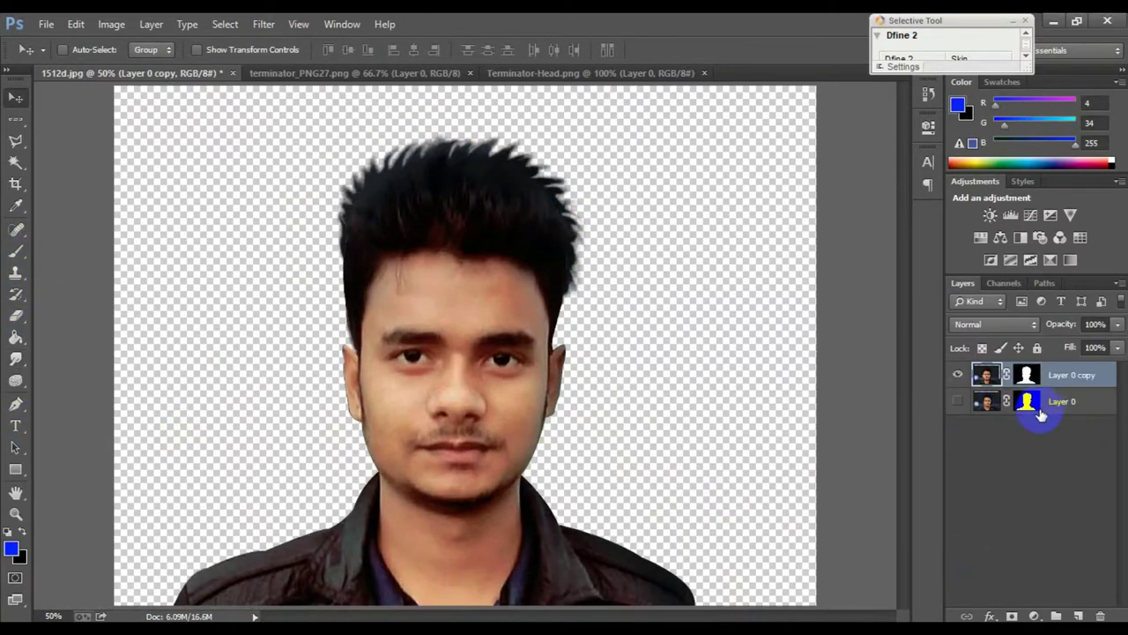
- Replace the old layer copy with a fresh Layer 0 duplicate and add an empty Layer 1
key("Delete")
left_click(958, 375)
right_click(1053, 371)
left_click(924, 171)
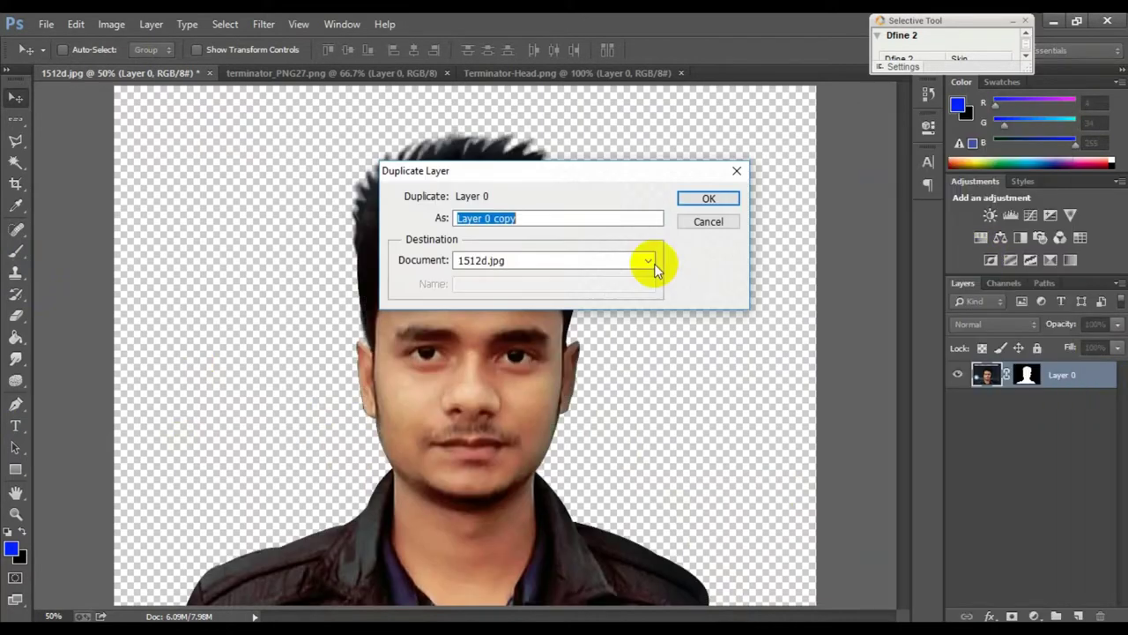
key("Return")
left_click(1079, 615)
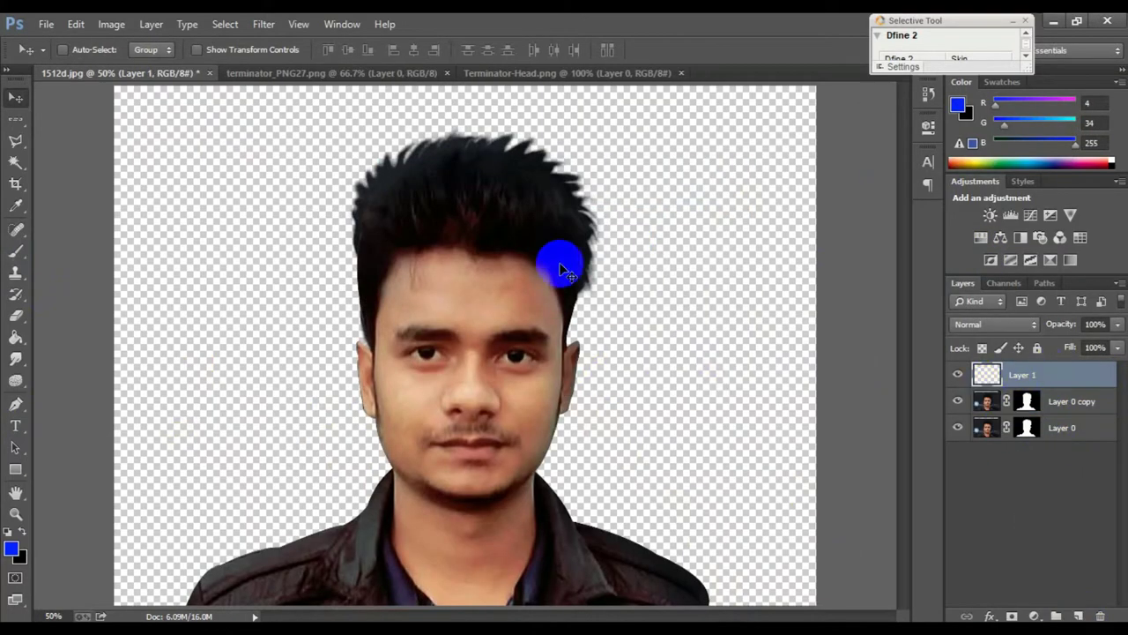
left_click(22, 407)
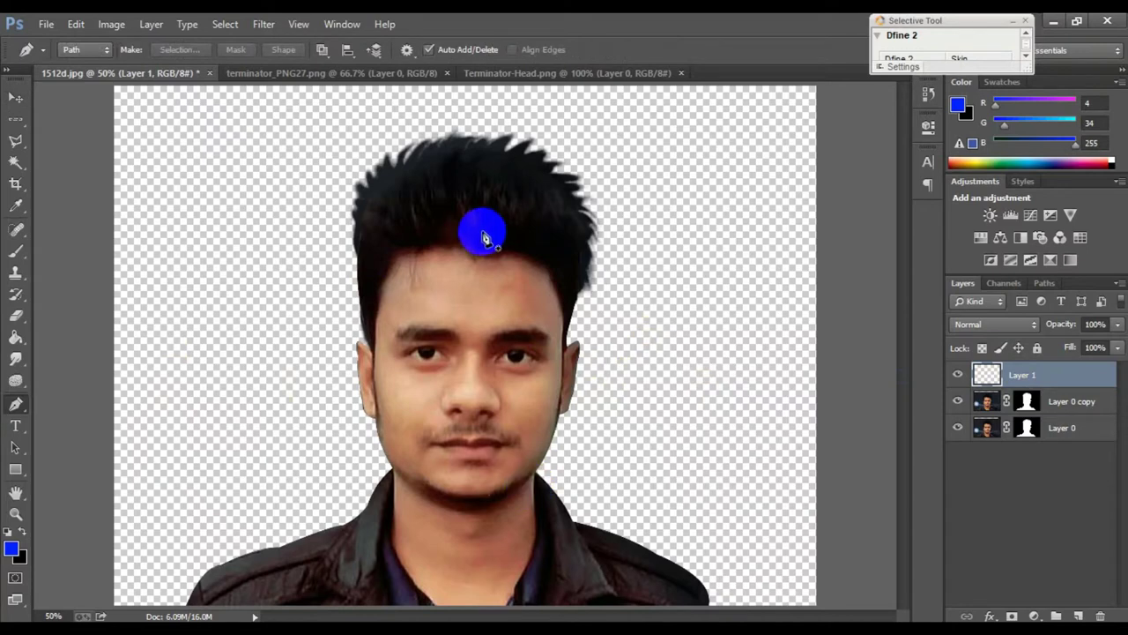
- Trace a closed path around the right half of the face, from hair to chin
left_click(487, 134)
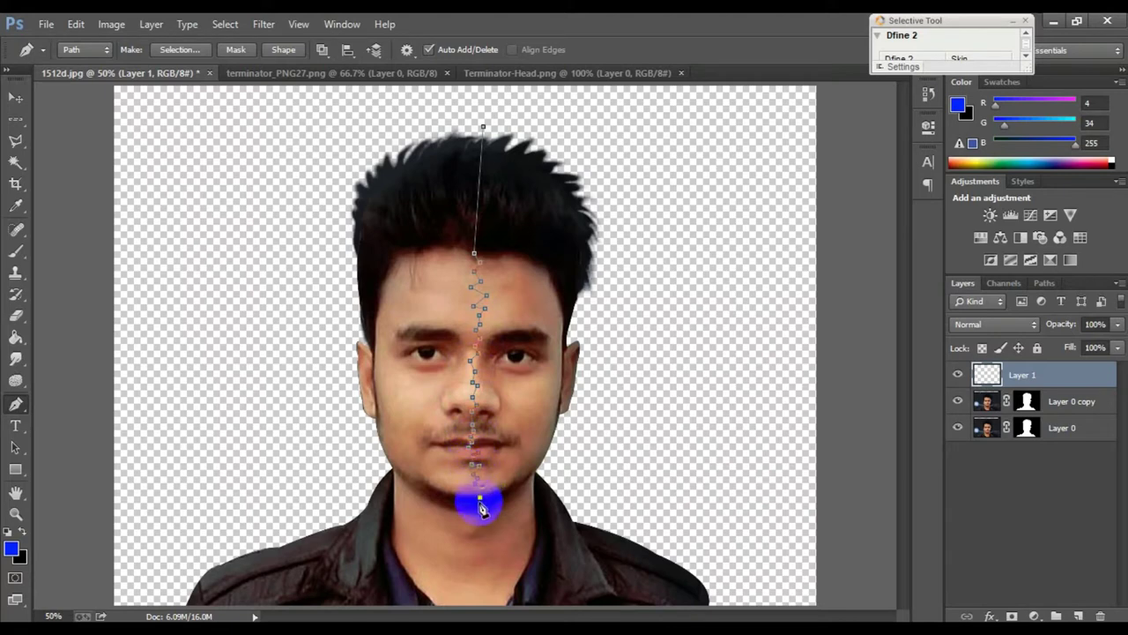
left_click(478, 505)
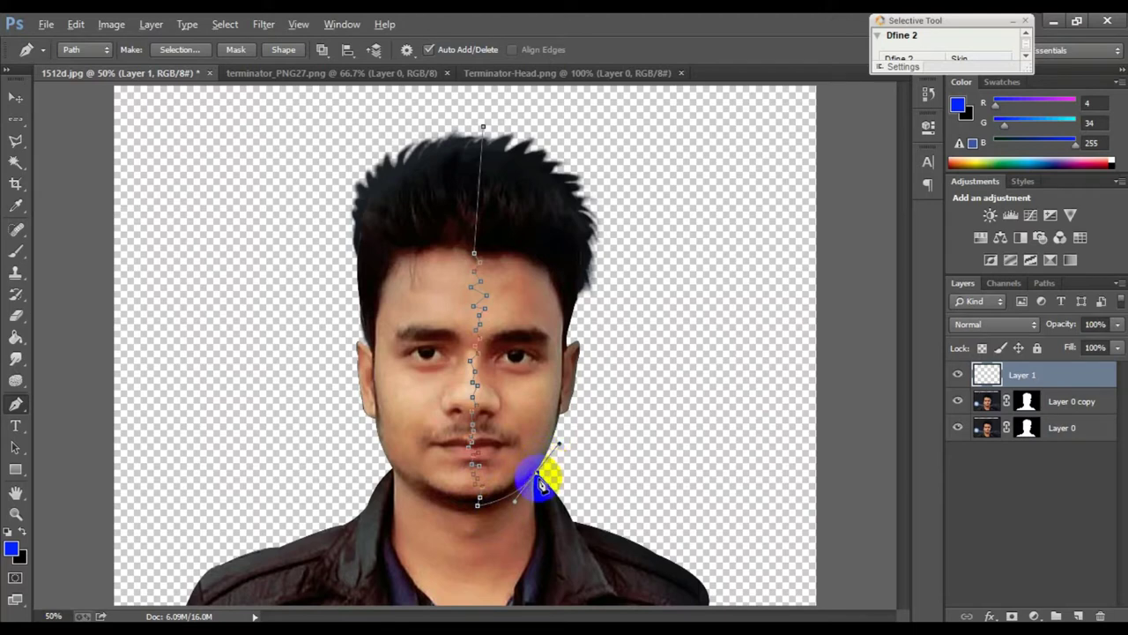
left_click_drag(542, 483, 545, 476)
left_click(559, 407)
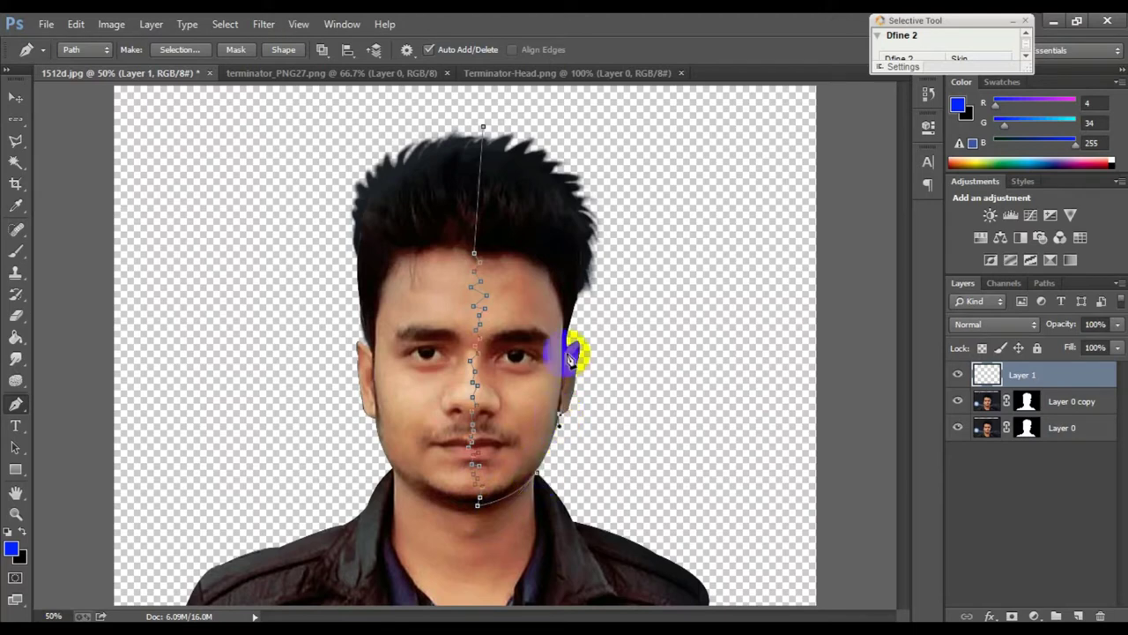
left_click_drag(583, 344, 582, 310)
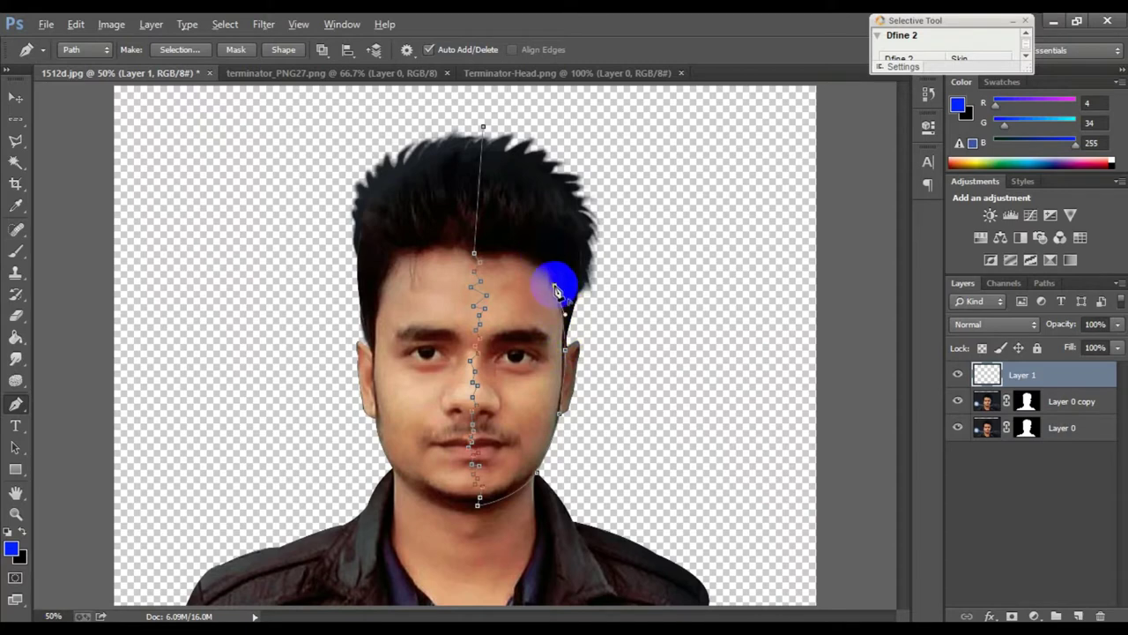
left_click_drag(500, 251, 443, 248)
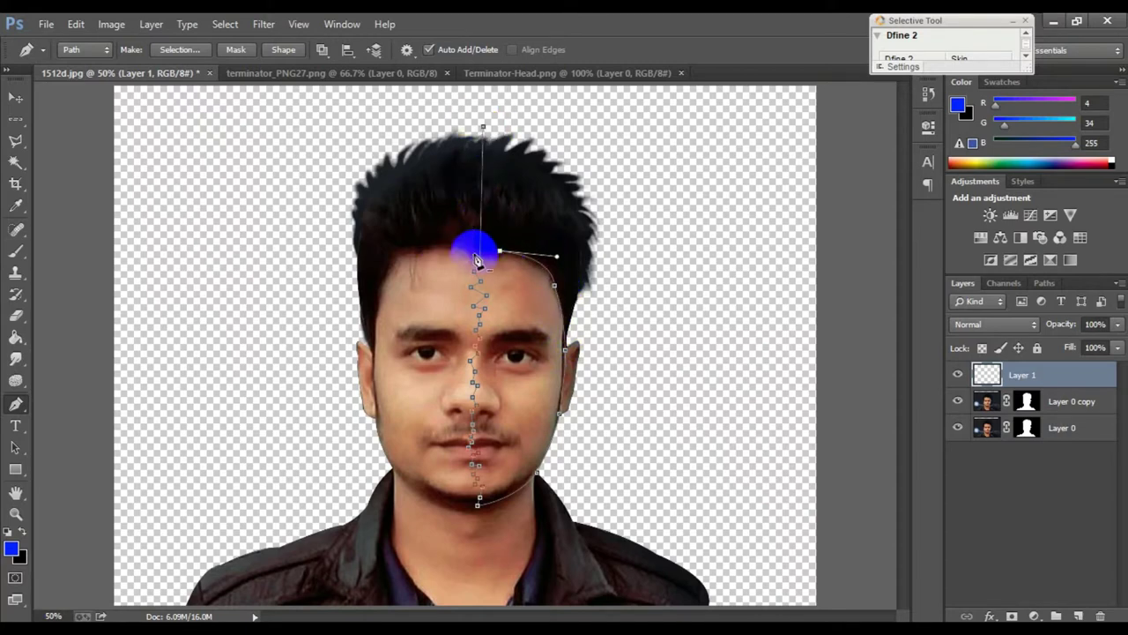
left_click(483, 129)
- Convert the path to a selection and drag in the Terminator skull image
right_click(504, 264)
left_click(582, 332)
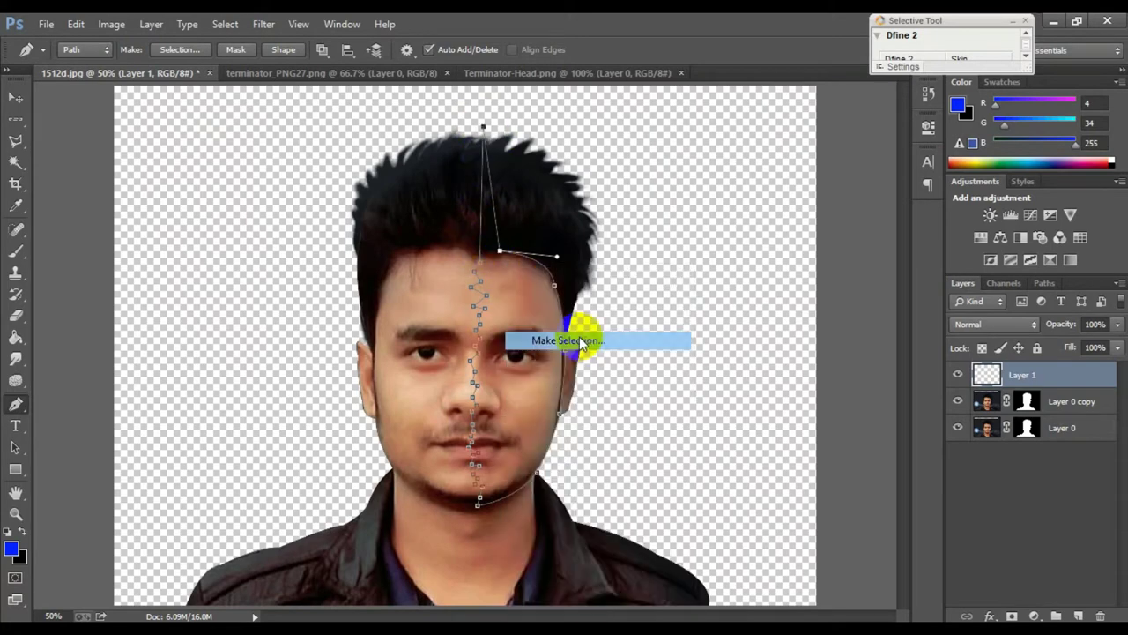
left_click(655, 181)
key("v")
mouse_move(834, 350)
left_mouse_down()
mouse_move(450, 258)
mouse_move(444, 295)
left_mouse_up()
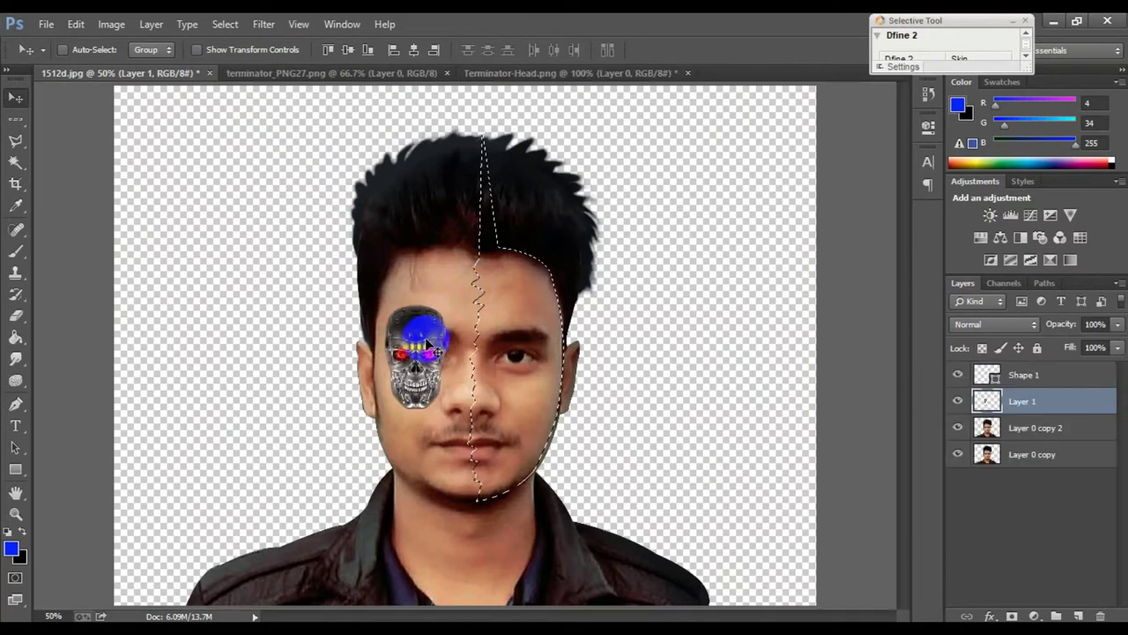
- Mask Layer 0 copy 2 to the right half, hide Layer 0 copy, and position the skull there
left_click(1047, 438)
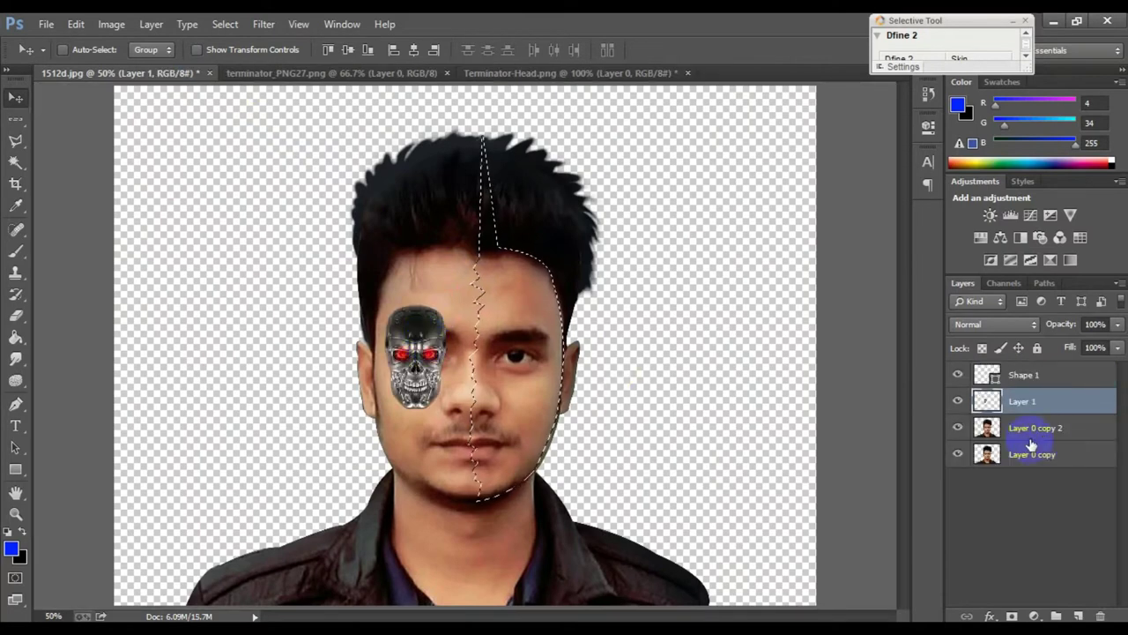
left_click(1010, 615)
left_click(959, 454)
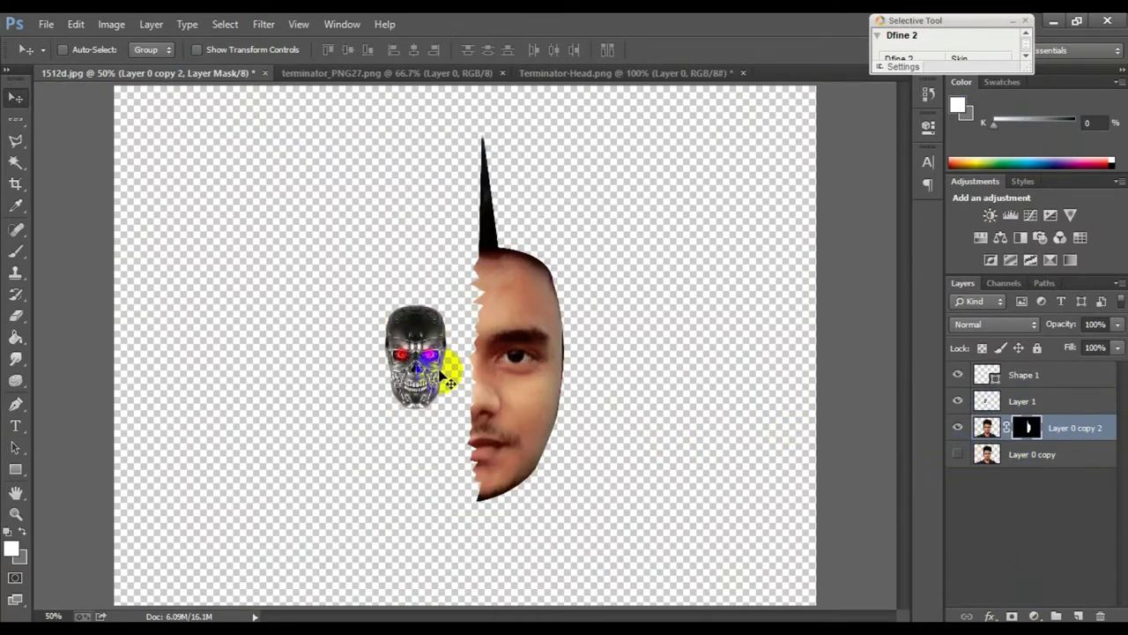
left_click(992, 398)
left_click_drag(411, 342, 516, 353)
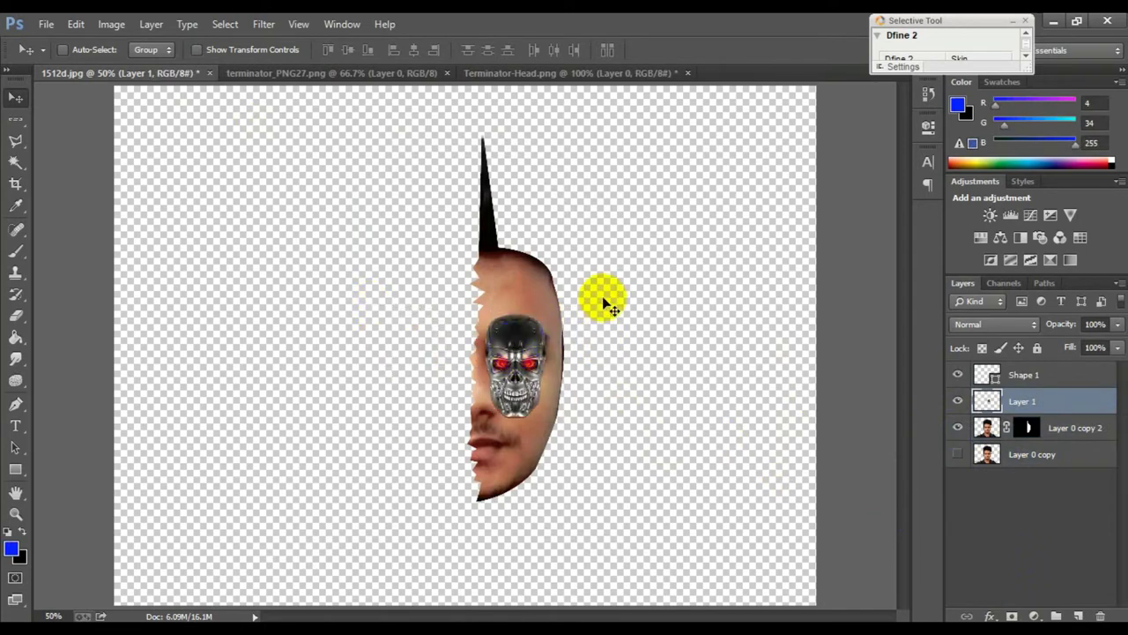
- Enlarge the skull with Free Transform and fade Layer 1 to 38% opacity for aligning
key("ctrl+t")
left_click_drag(548, 314, 621, 213)
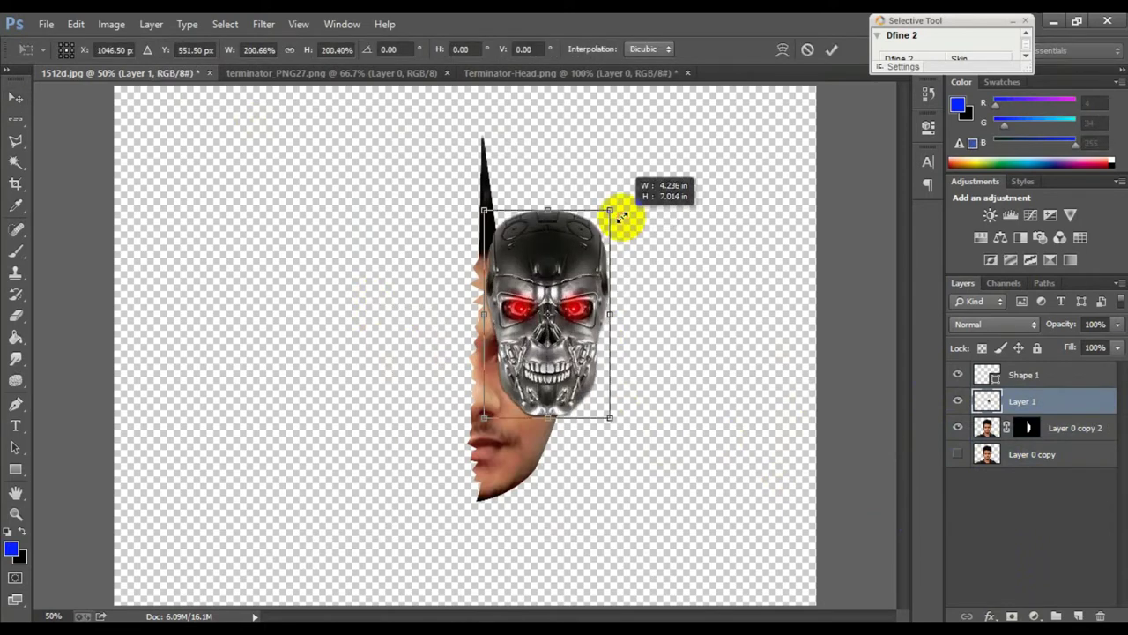
left_click_drag(483, 413, 441, 505)
left_click_drag(571, 385, 529, 385)
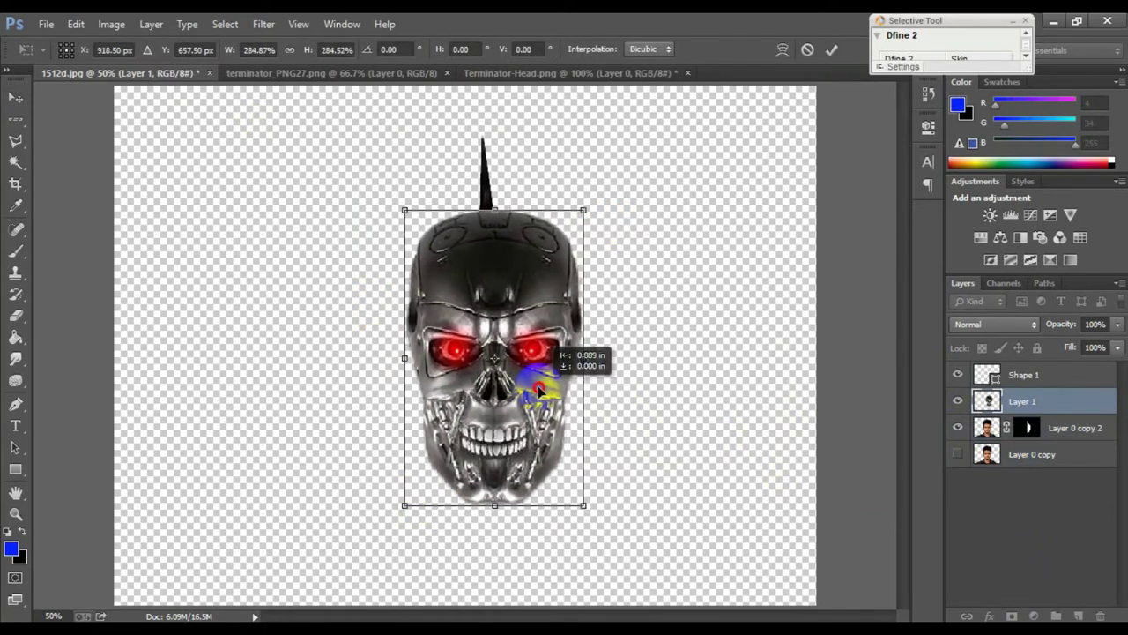
left_click(1118, 324)
left_click_drag(1116, 344, 1067, 347)
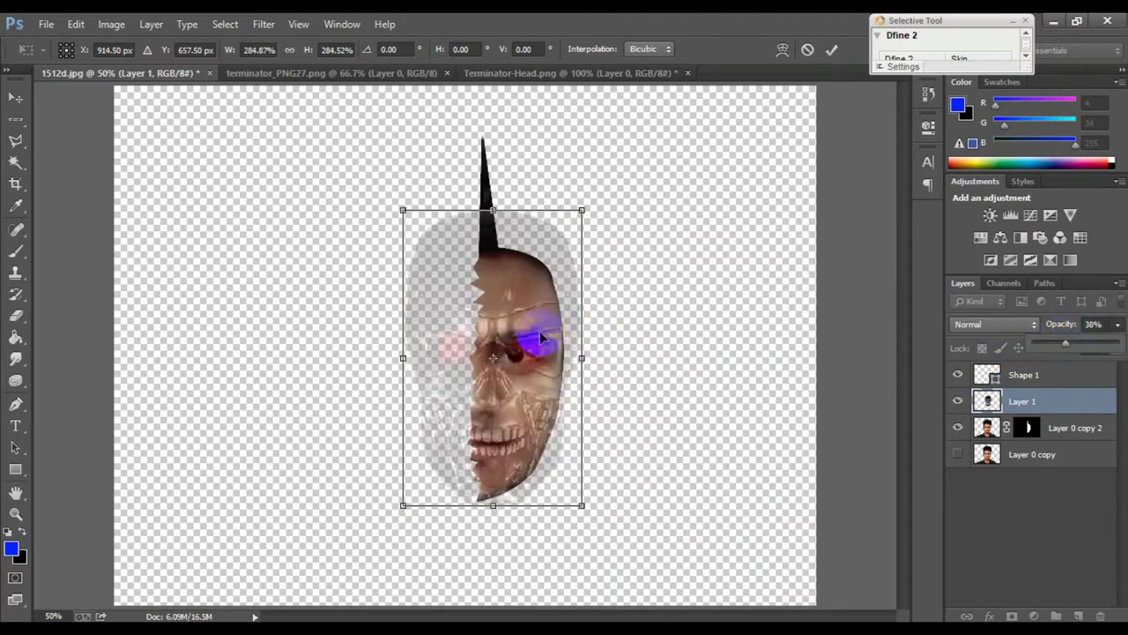
left_click_drag(539, 335, 525, 328)
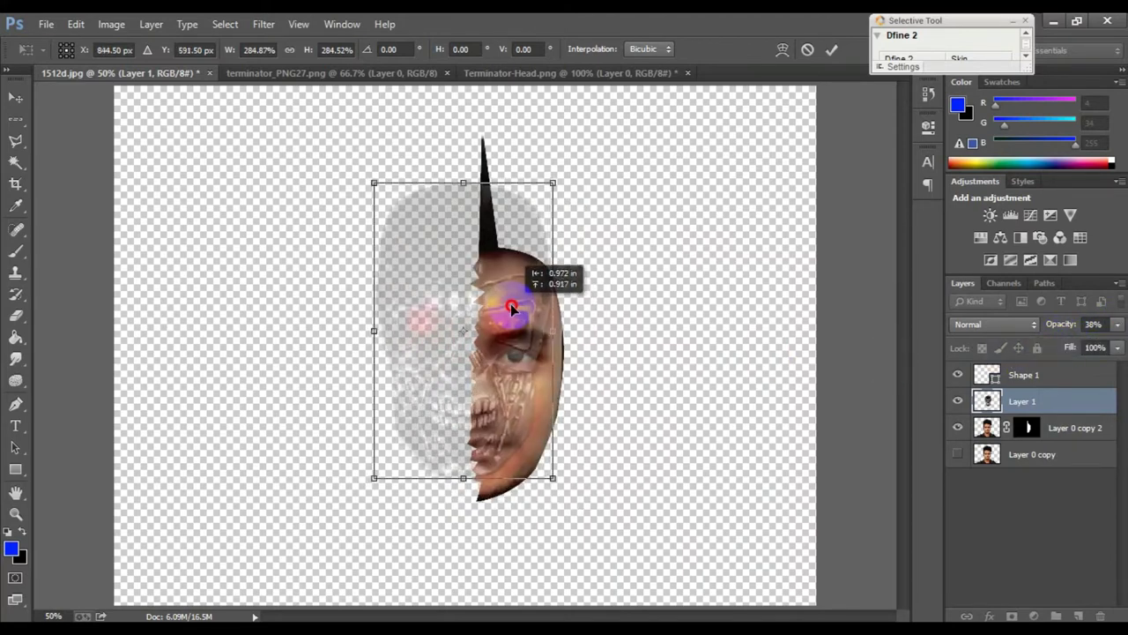
- Widen and nudge the skull to fit the face, then restore 100% opacity
left_click_drag(525, 327, 536, 332)
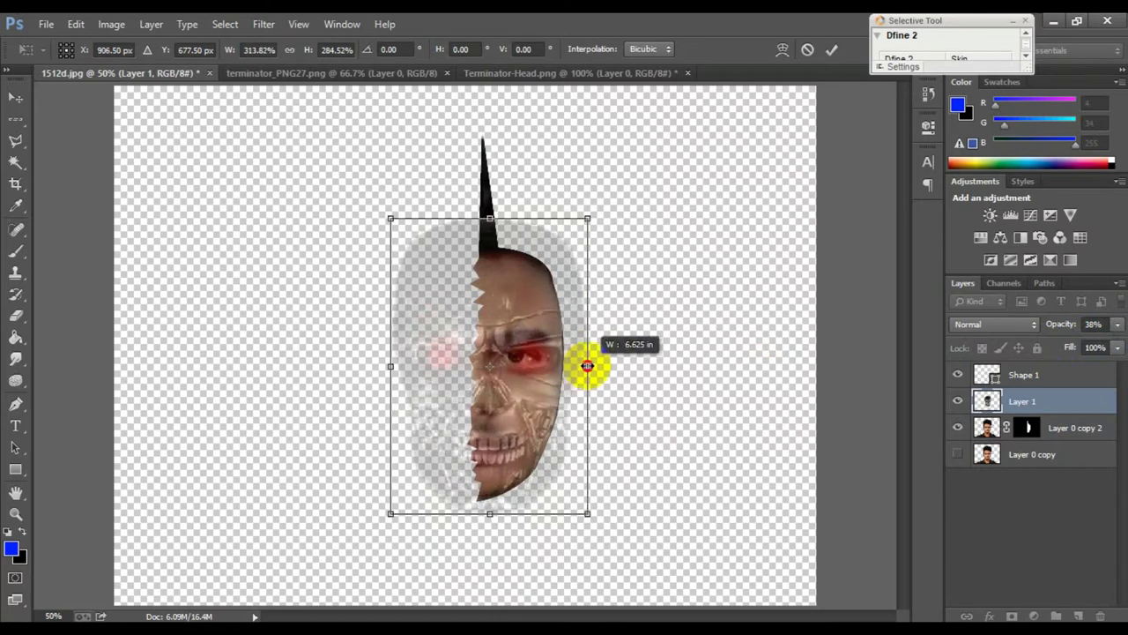
mouse_move(574, 366)
left_mouse_down()
mouse_move(599, 365)
mouse_move(532, 369)
left_mouse_up()
key("Left")
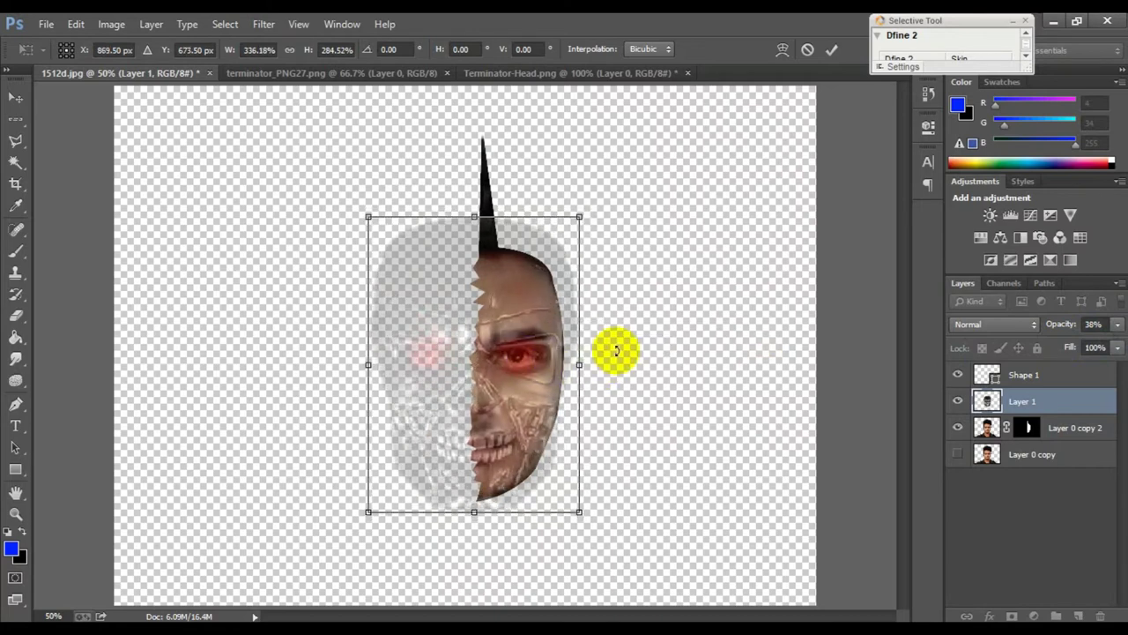
key("Down")
key("Left")
key("Left")
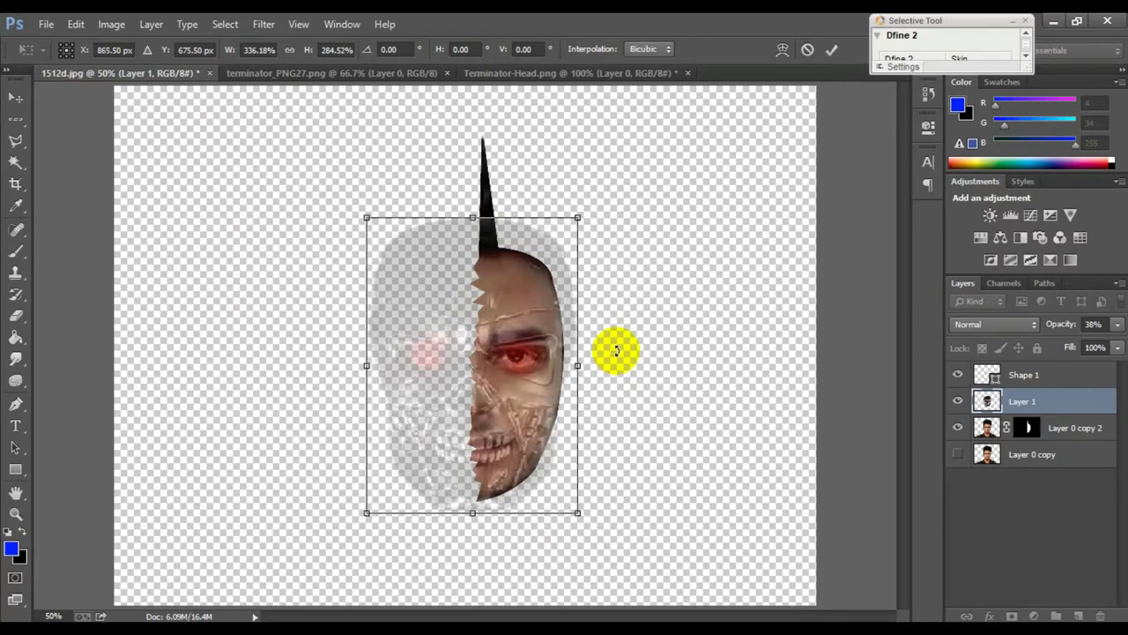
key("Down")
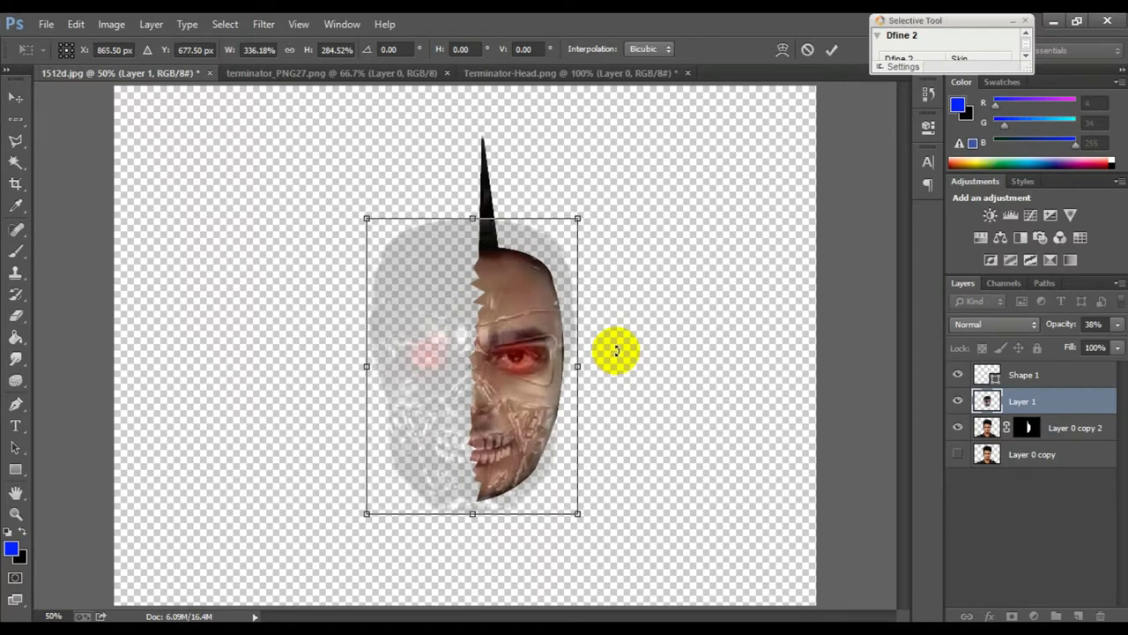
left_click_drag(1073, 351, 1127, 348)
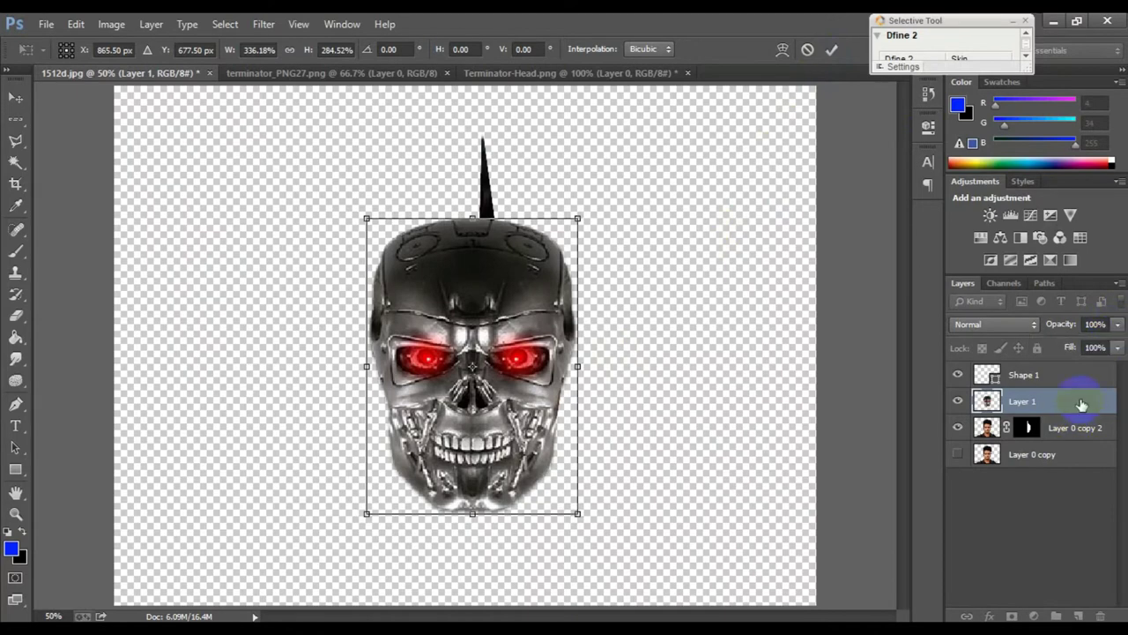
- Commit the transform, clip the skull to the half-face layer, and show Layer 0 copy
left_click(832, 50)
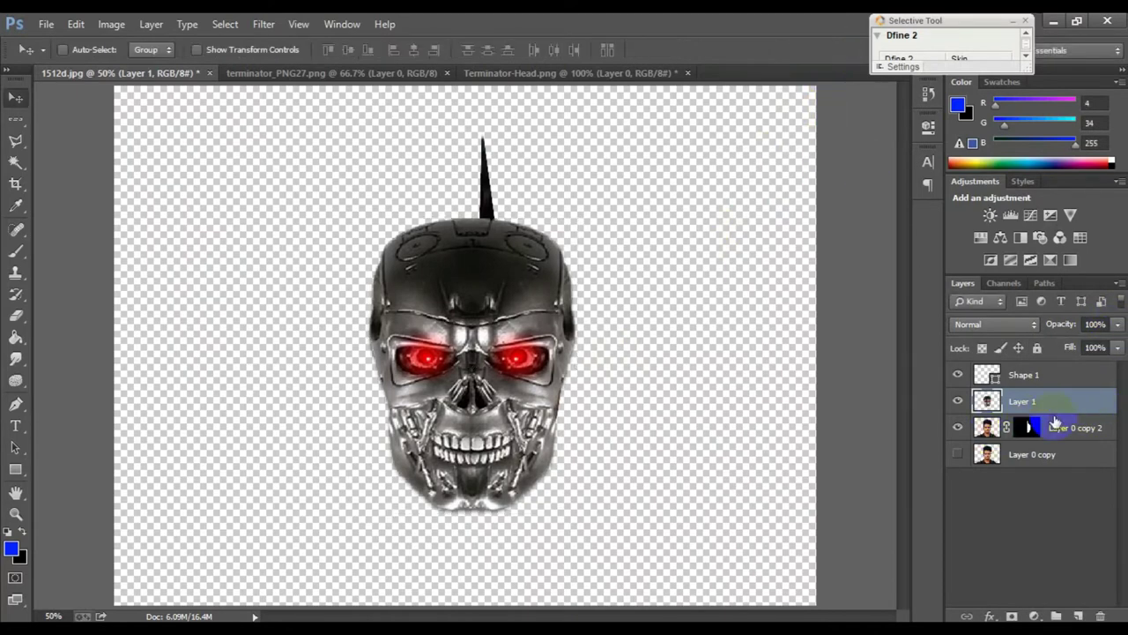
right_click(1021, 398)
left_click(983, 318)
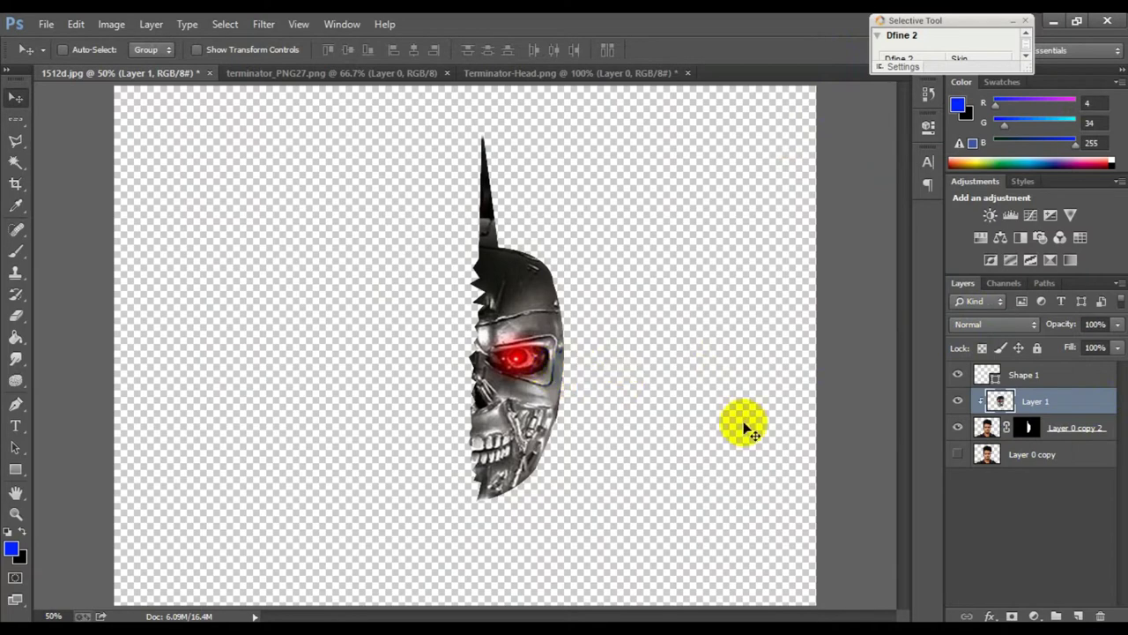
left_click(958, 454)
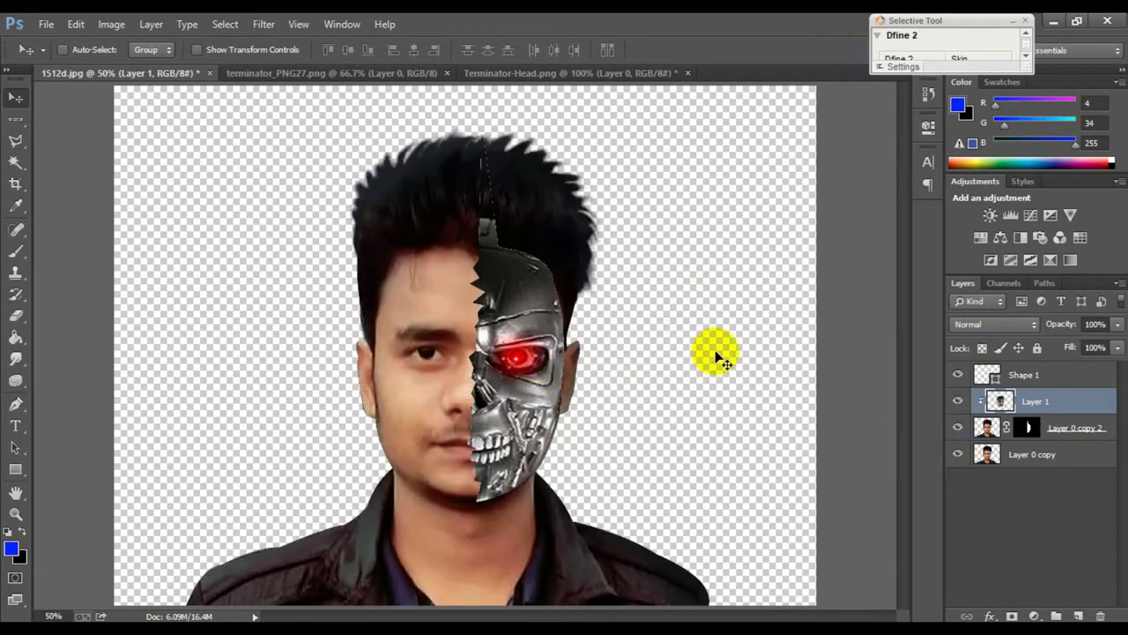
left_click(842, 430)
- Nudge the skull up and right, then widen Layer 0 copy 2 slightly
key("Up")
key("Up")
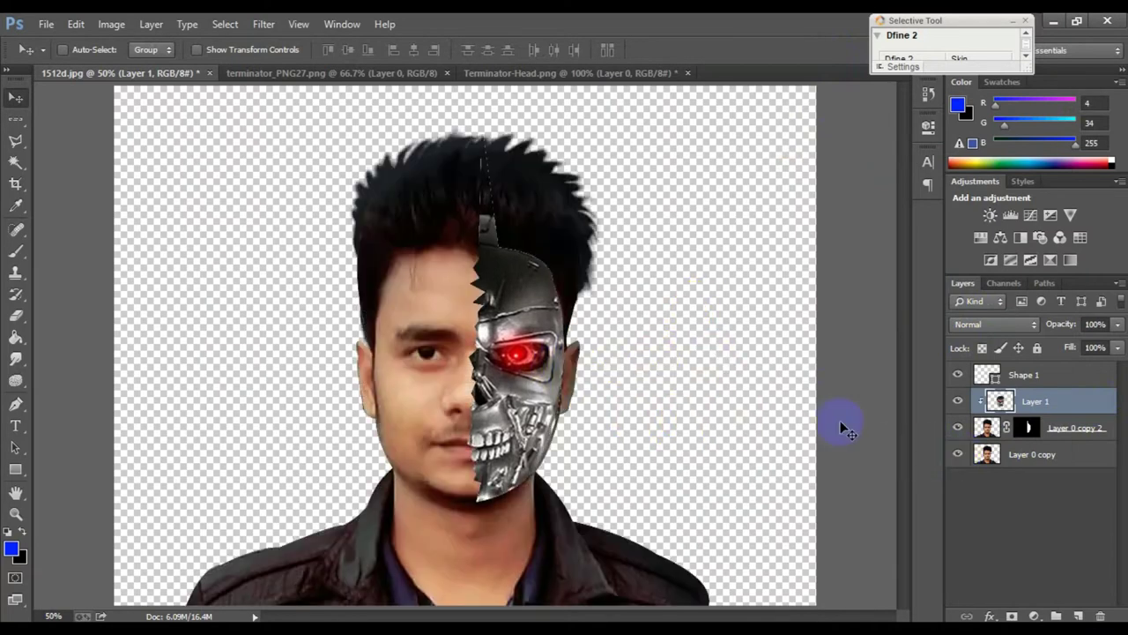
key("Right")
key("Right")
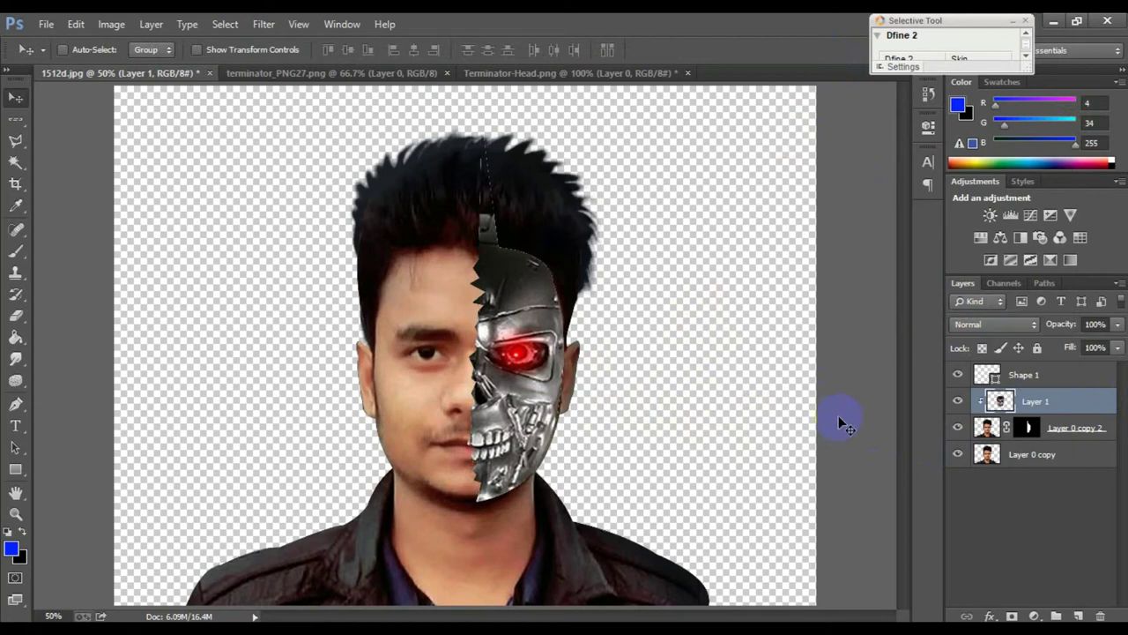
left_click(1014, 437)
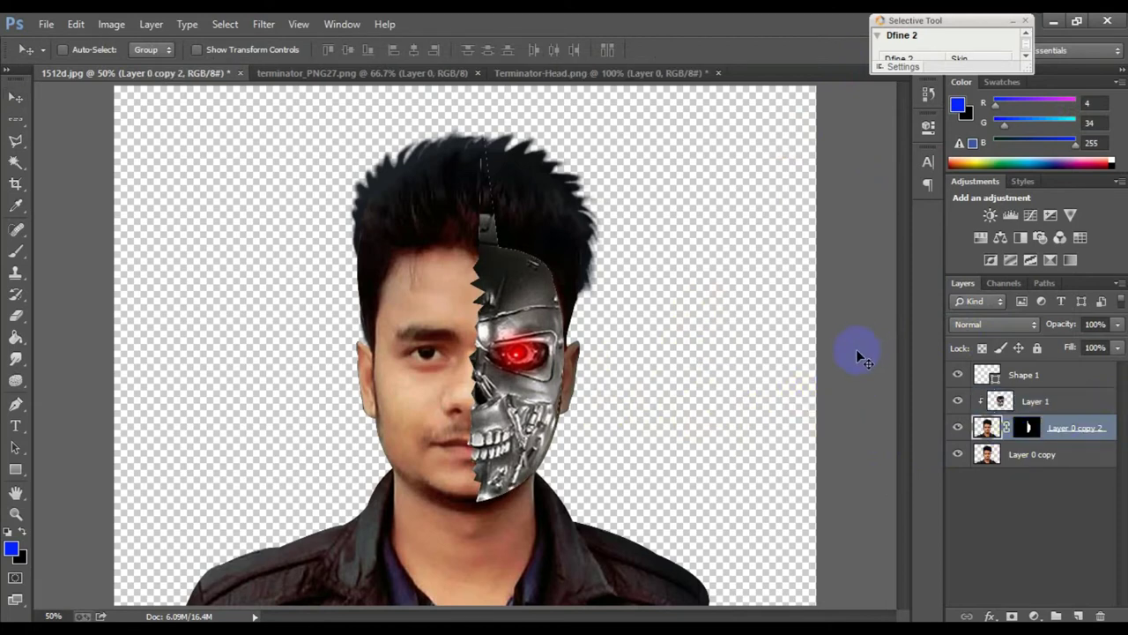
key("ctrl+t")
left_click_drag(709, 107, 710, 106)
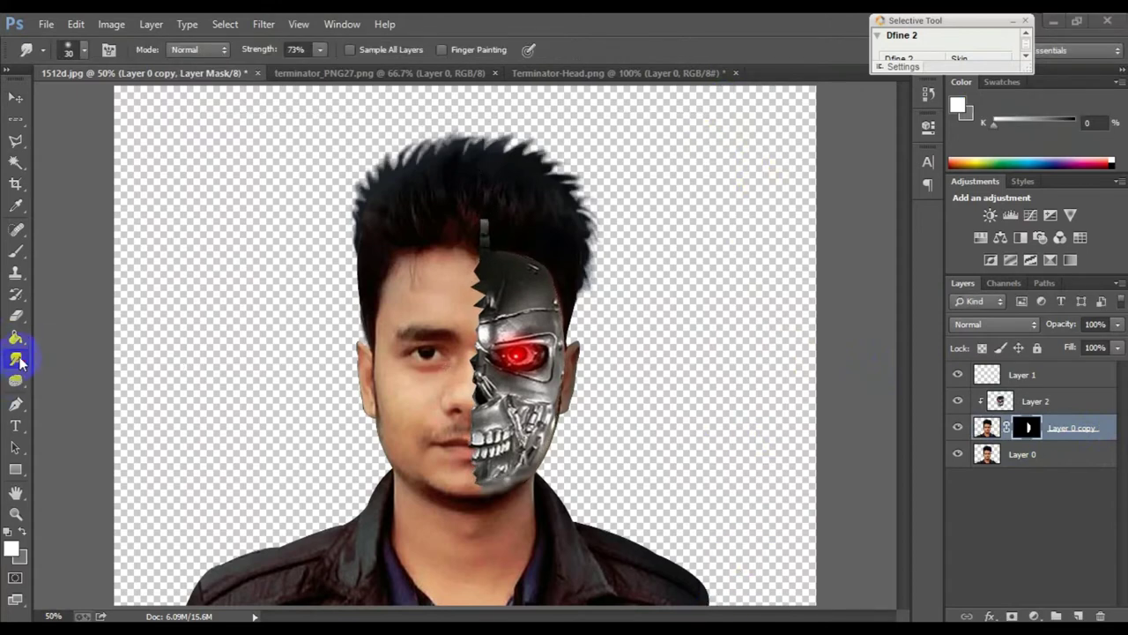
- Blur the human-robot seam with the Blur tool at 50%, from hair down to chin
right_click(17, 362)
left_click(51, 360)
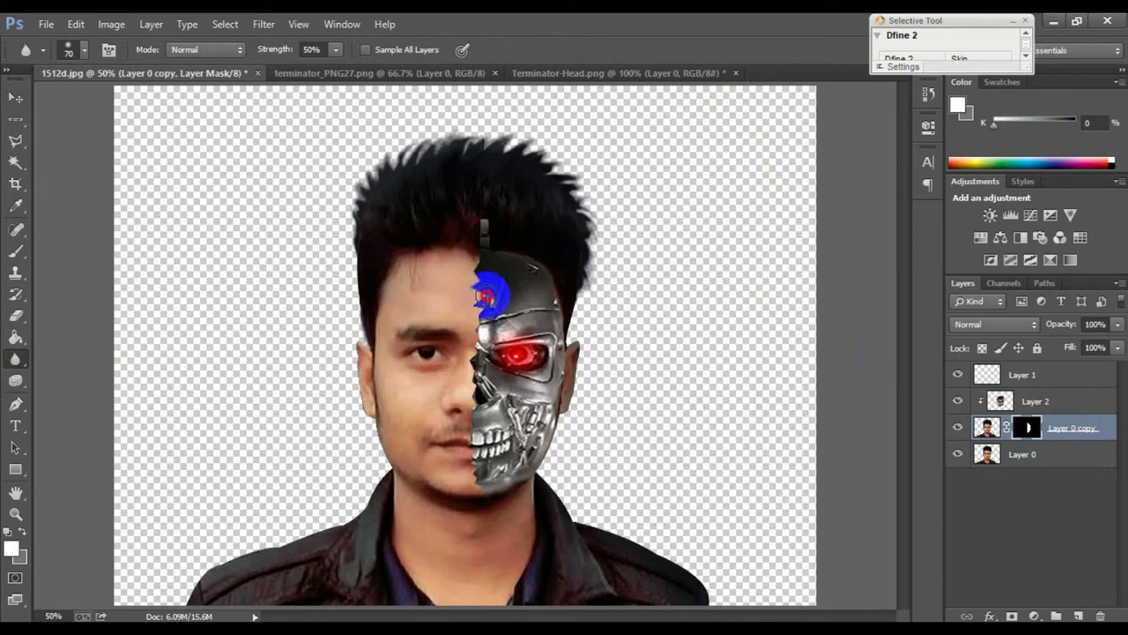
left_click_drag(474, 316, 477, 244)
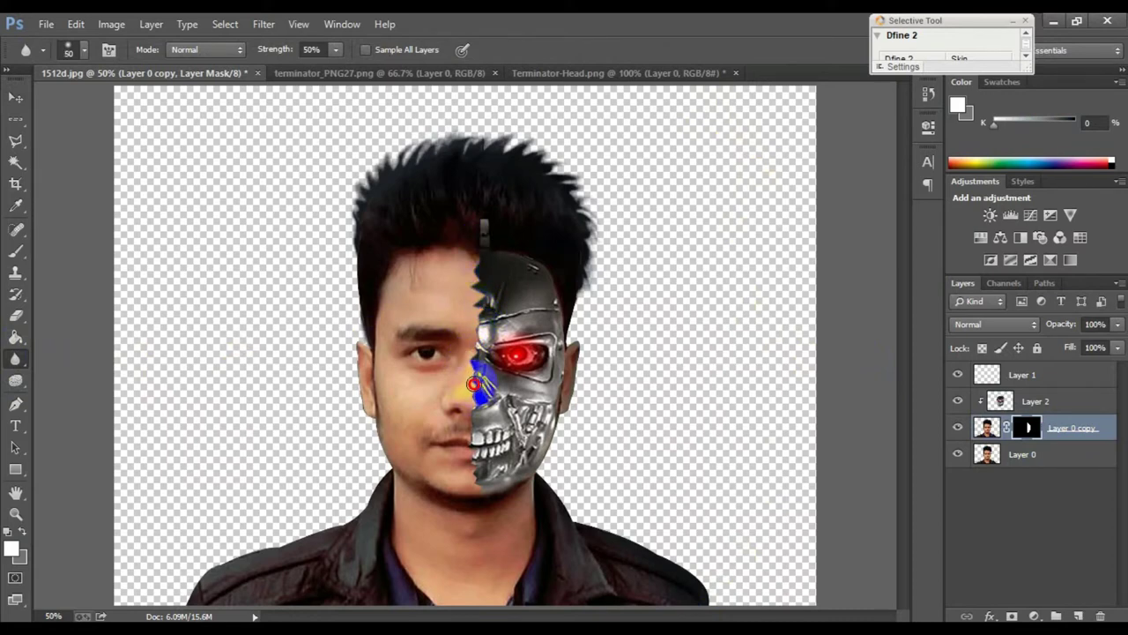
mouse_move(474, 384)
left_mouse_down()
mouse_move(486, 451)
mouse_move(541, 455)
left_mouse_up()
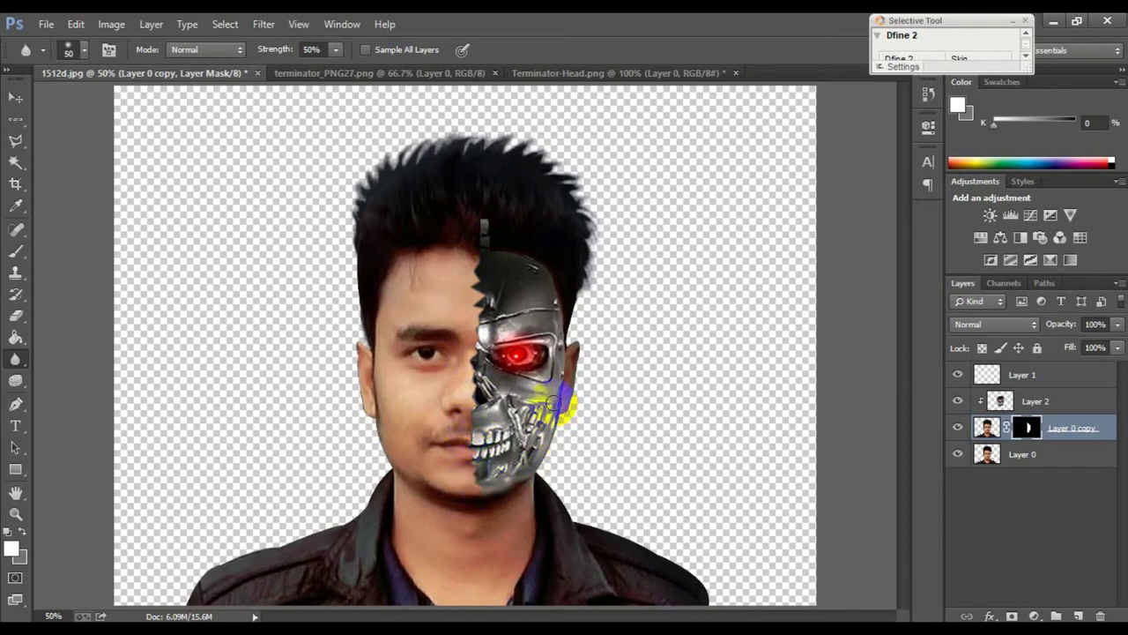
mouse_move(552, 402)
left_mouse_down()
mouse_move(572, 272)
mouse_move(478, 261)
mouse_move(492, 230)
mouse_move(562, 227)
left_mouse_up()
left_click(15, 315)
left_click(484, 218)
- Erase and repaint the Layer 0 copy mask over the hair at the seam's top
left_click(482, 231)
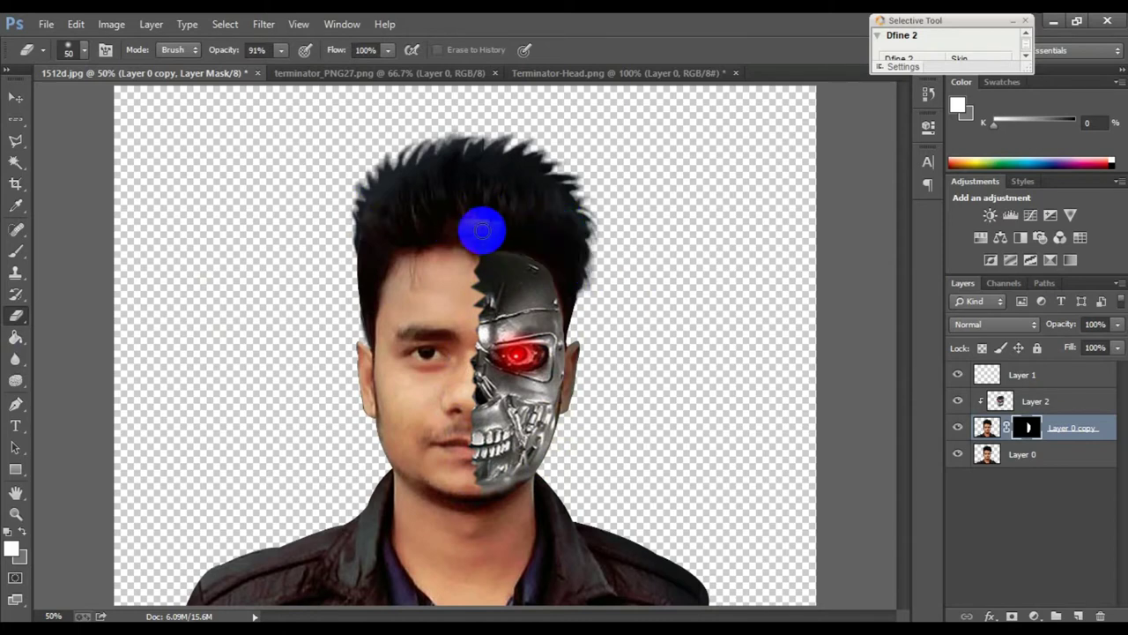
mouse_move(491, 242)
left_mouse_down()
mouse_move(526, 231)
mouse_move(484, 230)
left_mouse_up()
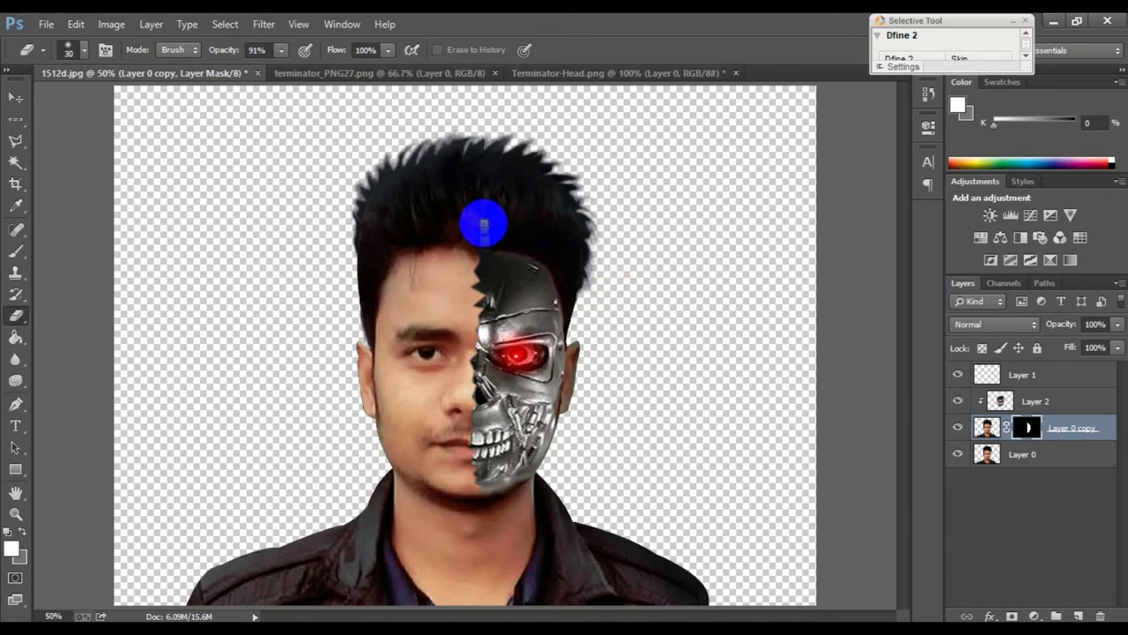
mouse_move(486, 226)
left_mouse_down()
mouse_move(486, 240)
mouse_move(484, 217)
mouse_move(499, 259)
left_mouse_up()
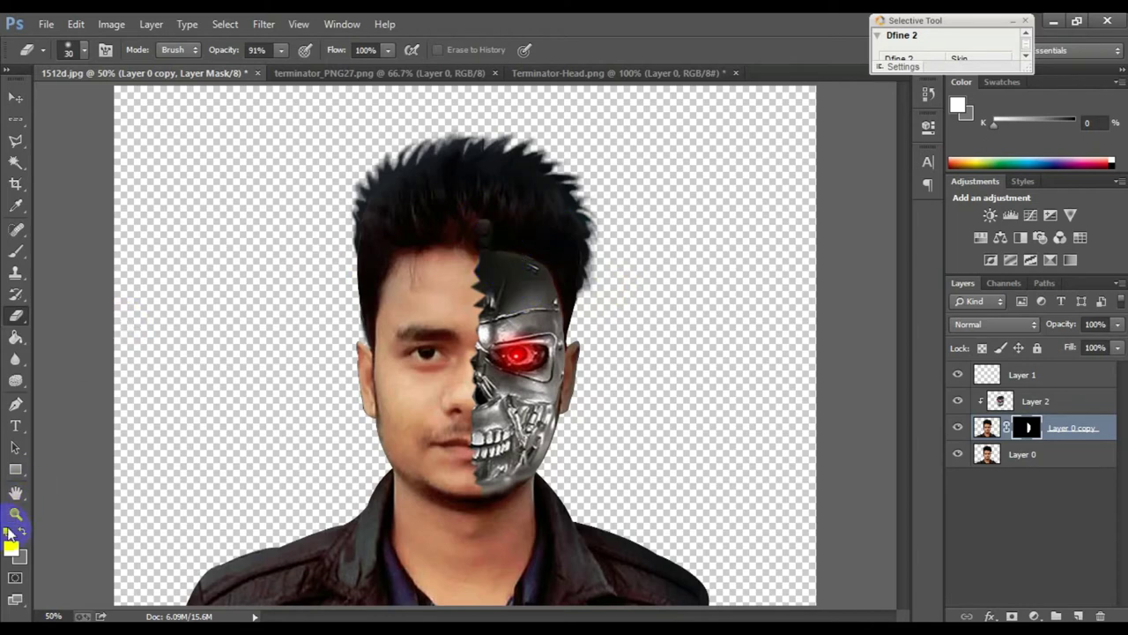
left_click(20, 252)
mouse_move(416, 238)
left_mouse_down()
mouse_move(565, 232)
mouse_move(511, 243)
left_mouse_up()
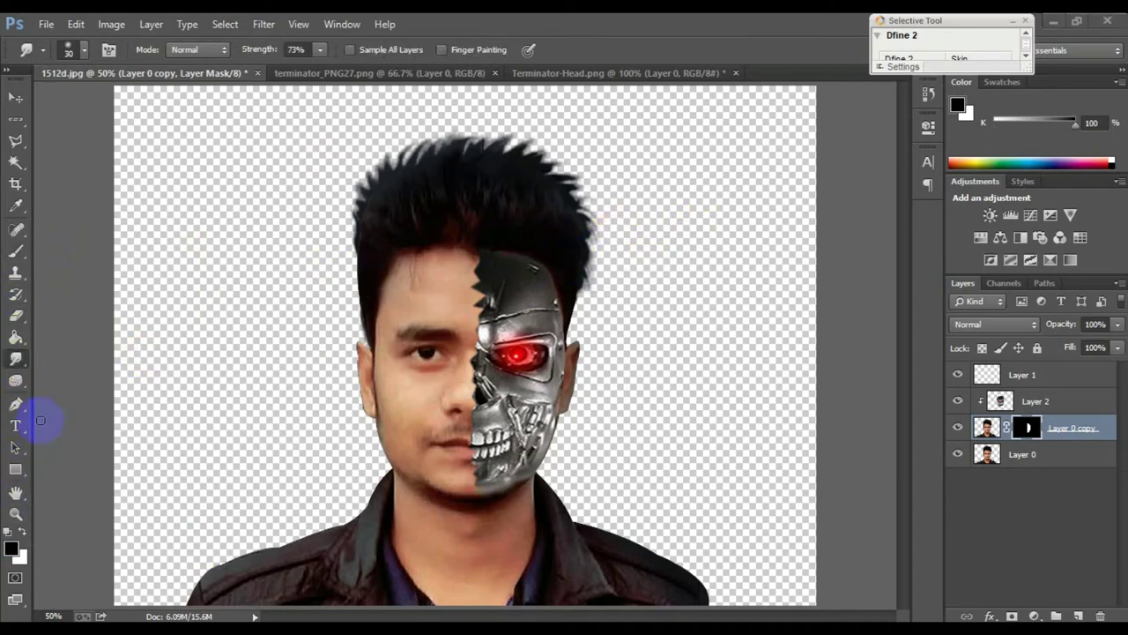
left_click_drag(15, 380, 70, 408)
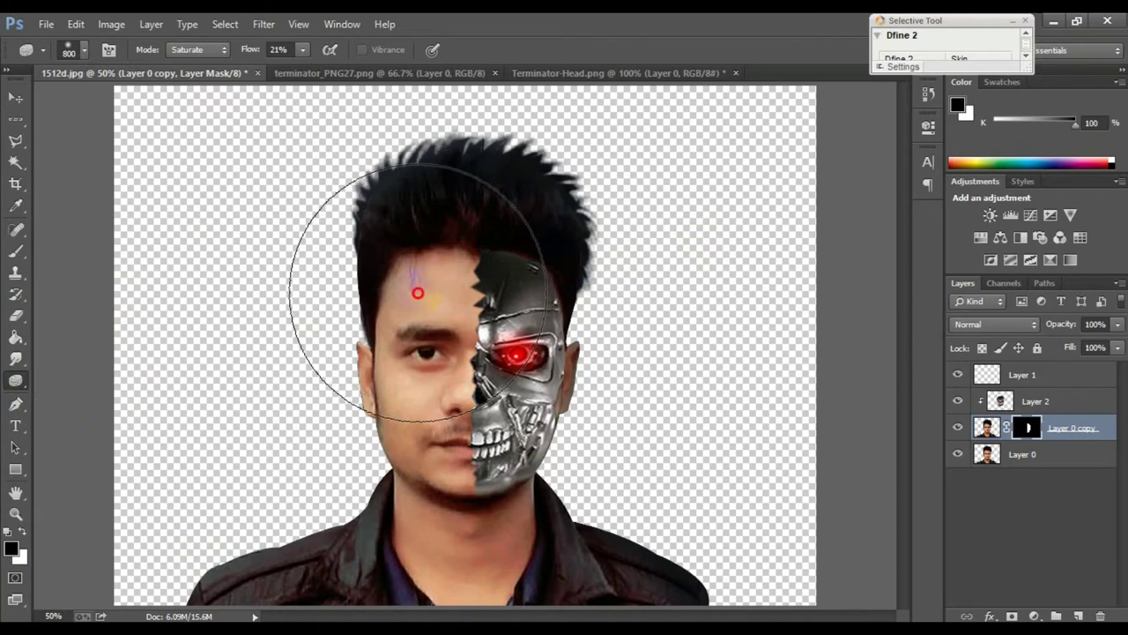
- Saturate the face and neck with the Sponge at 21% flow, including on Layer 0
mouse_move(418, 292)
left_mouse_down()
mouse_move(415, 415)
mouse_move(453, 504)
mouse_move(411, 308)
mouse_move(403, 391)
mouse_move(466, 537)
left_mouse_up()
left_click(1022, 454)
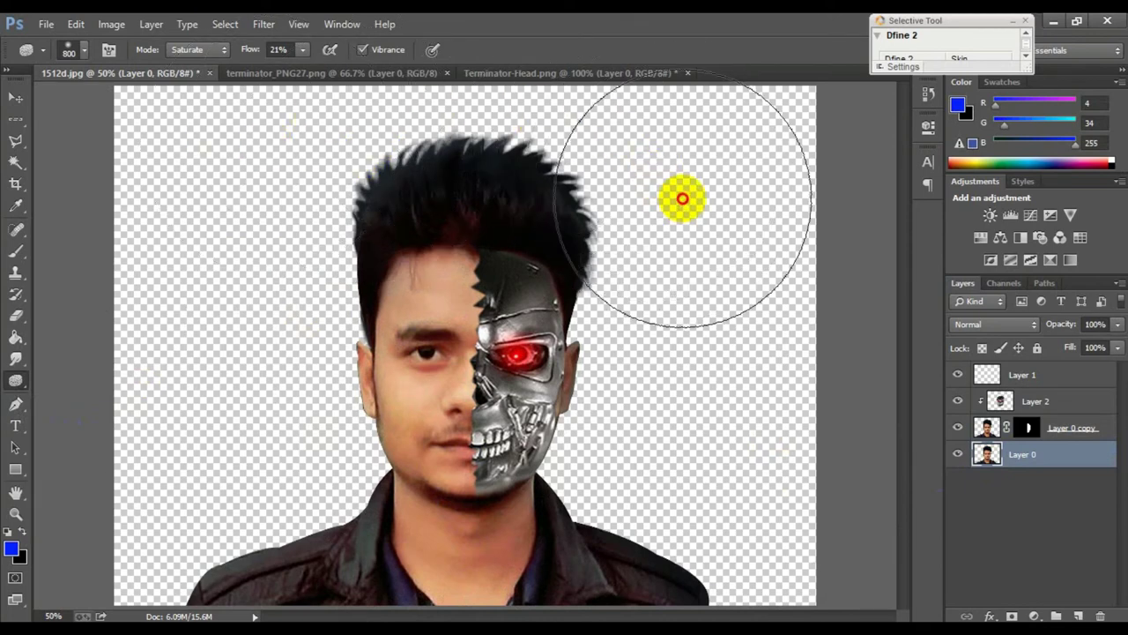
left_click_drag(227, 182, 212, 449)
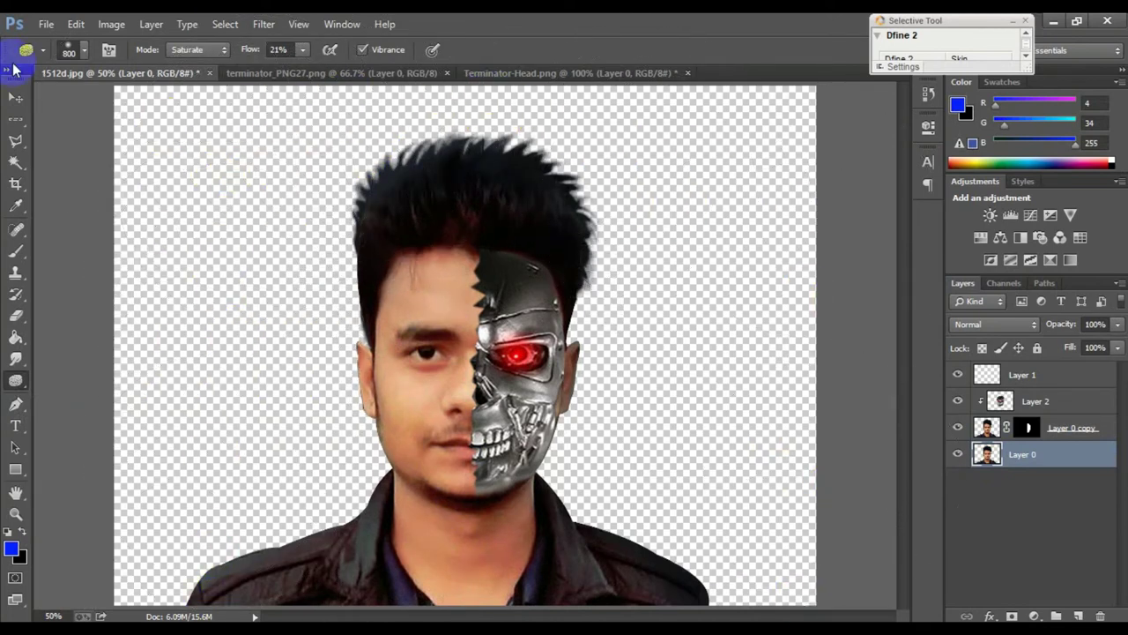
left_click(15, 97)
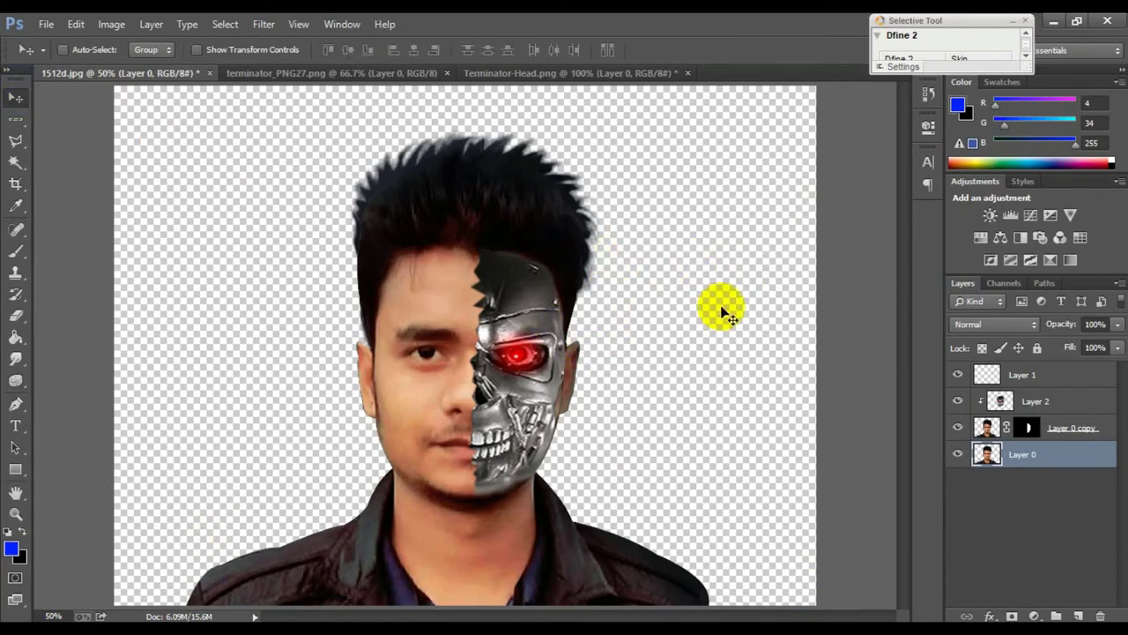
- Merge all visible layers into Layer 1 and shift the portrait up slightly
right_click(1081, 378)
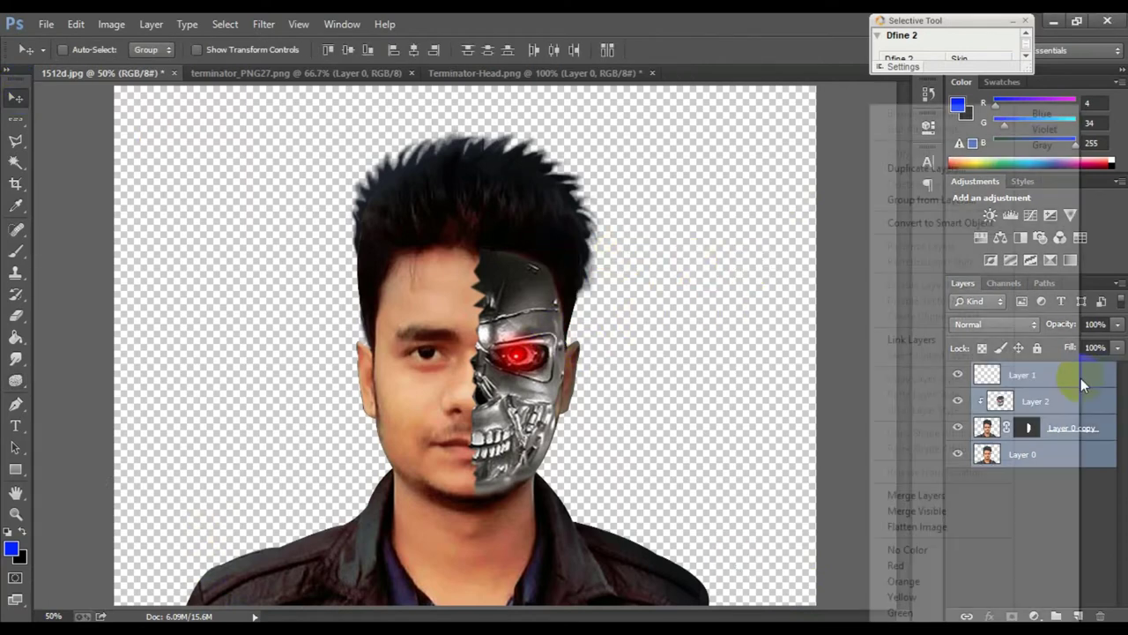
left_click(962, 493)
mouse_move(516, 331)
left_mouse_down()
mouse_move(441, 355)
mouse_move(450, 393)
left_mouse_up()
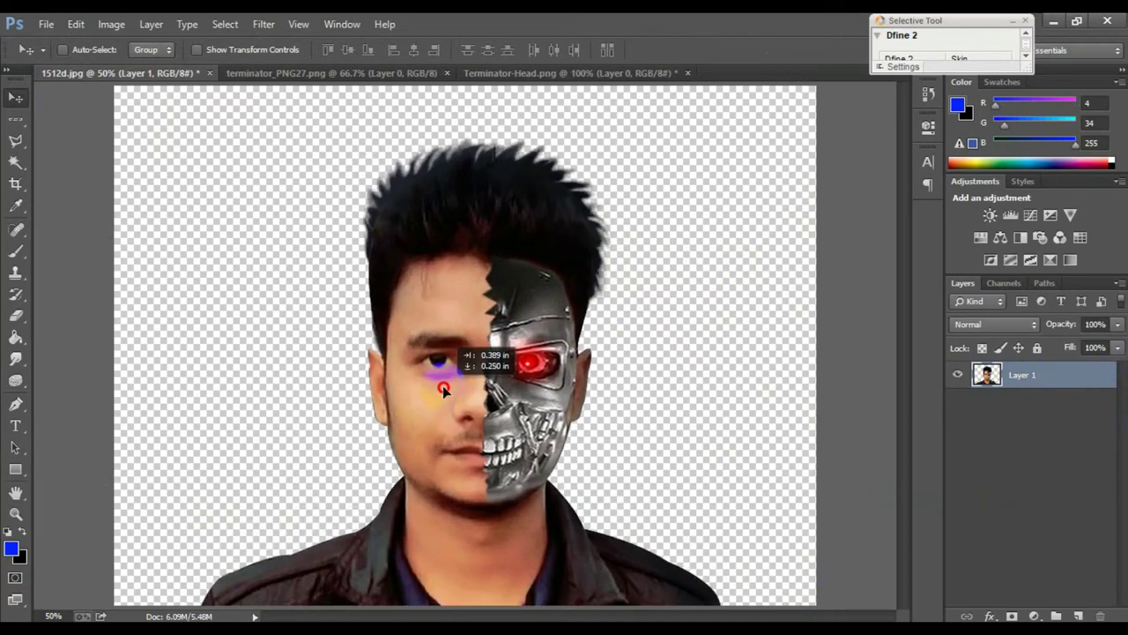
left_click(451, 358)
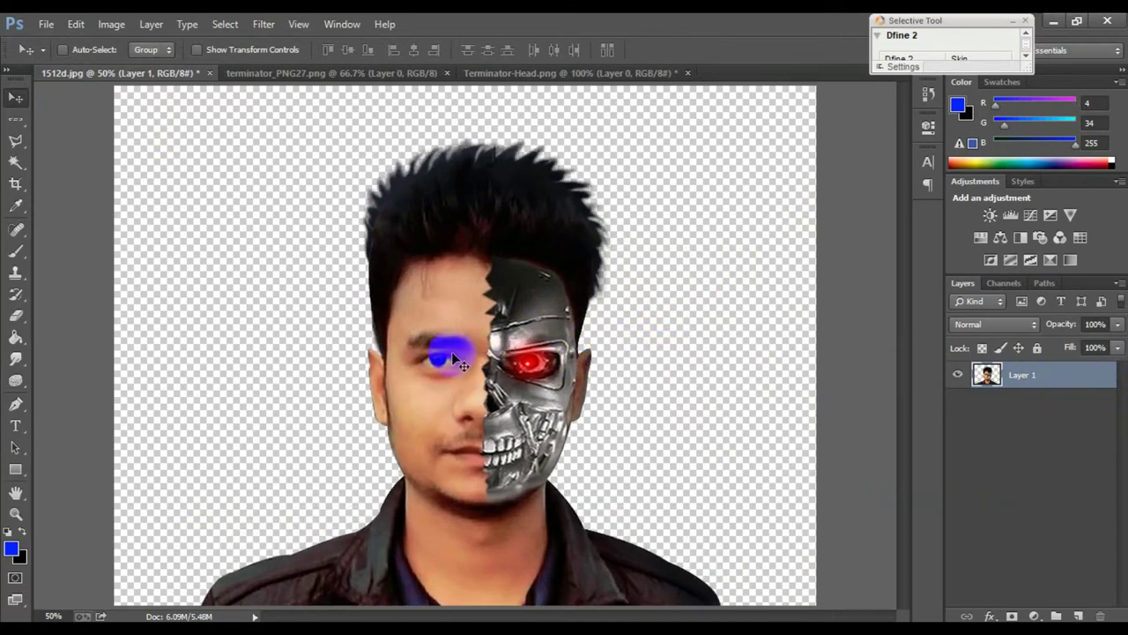
left_click(264, 24)
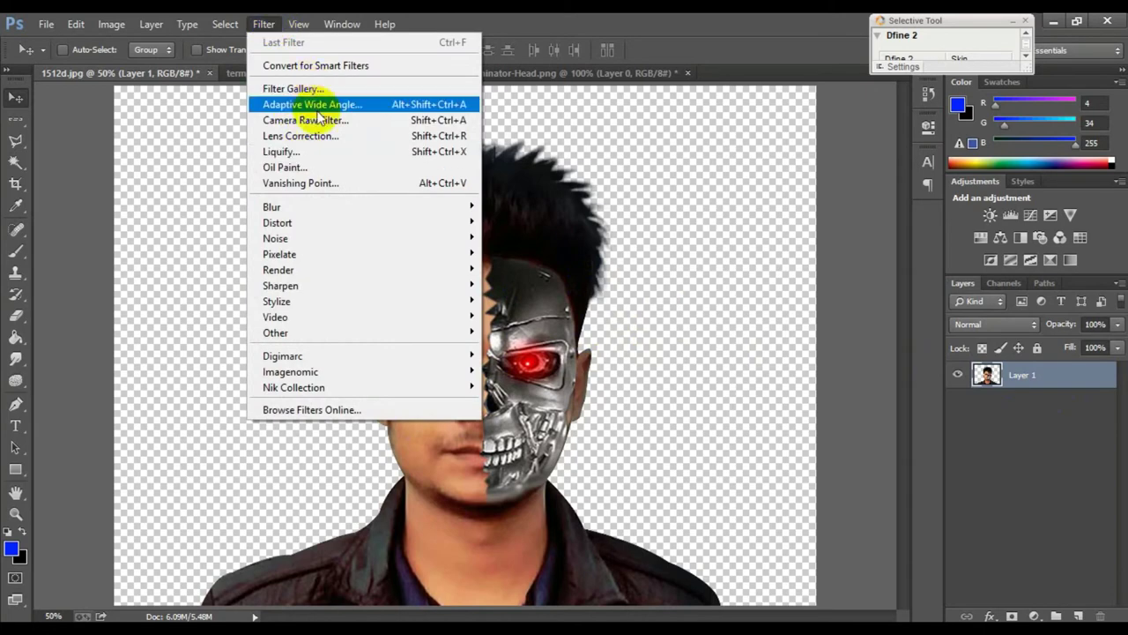
- Open the Filter Gallery and zoom its preview out to the whole face
left_click(315, 91)
left_click_drag(572, 346, 231, 198)
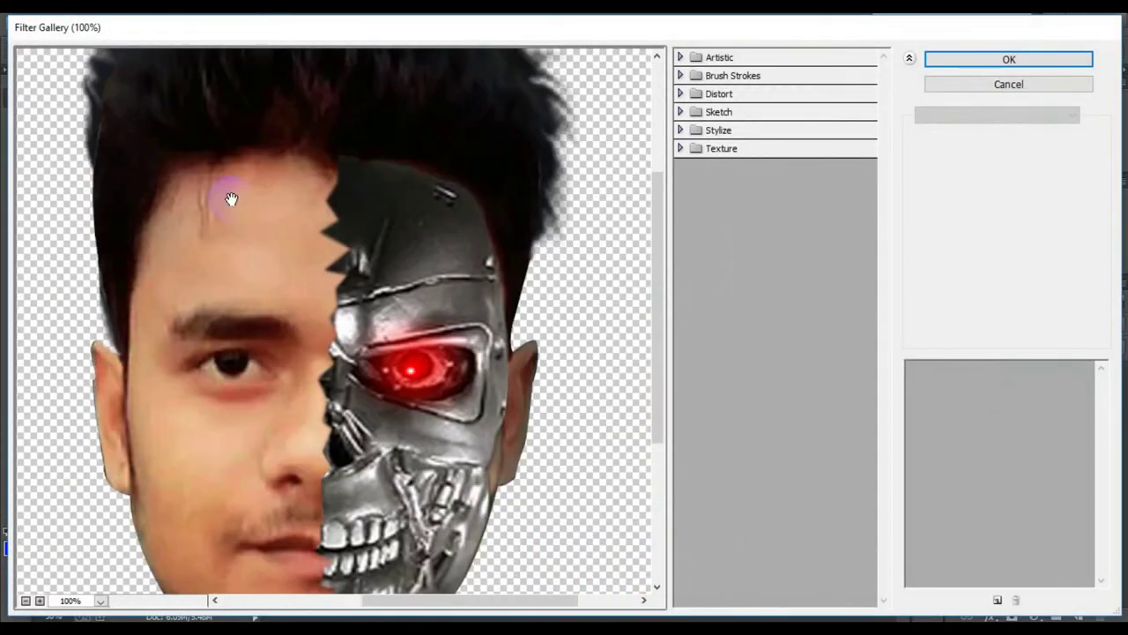
left_click(246, 571)
left_click(25, 600)
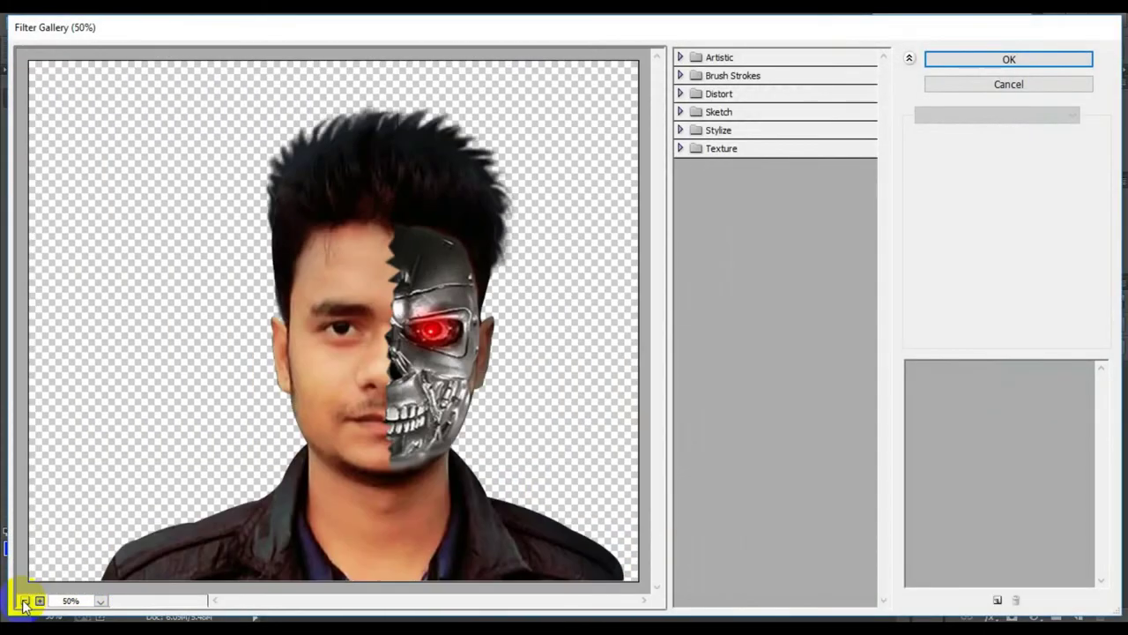
- Preview Mosaic Tiles, Texturizer and Craquelure, cancel, and open the Camera Raw Filter
left_click(721, 148)
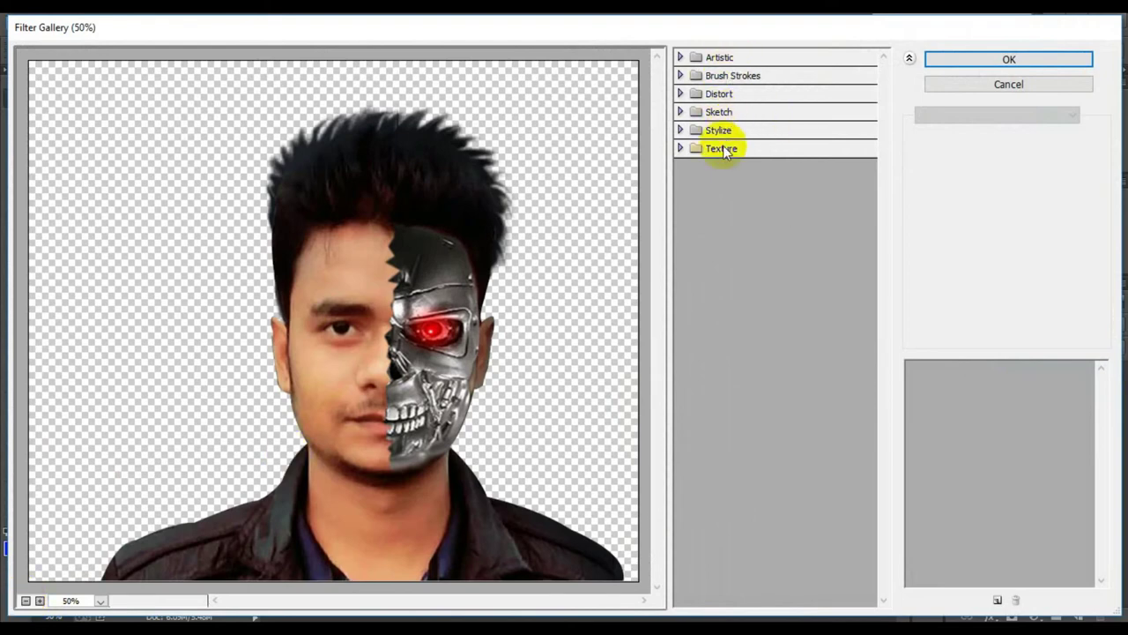
left_click(842, 181)
left_click(843, 234)
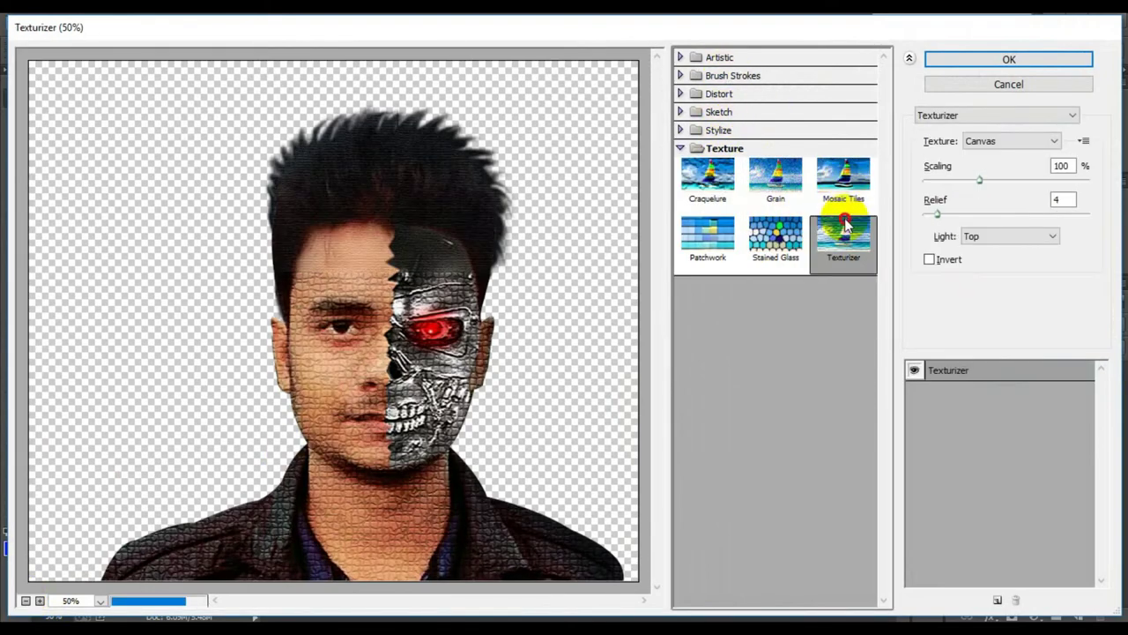
left_click(707, 181)
left_click(679, 130)
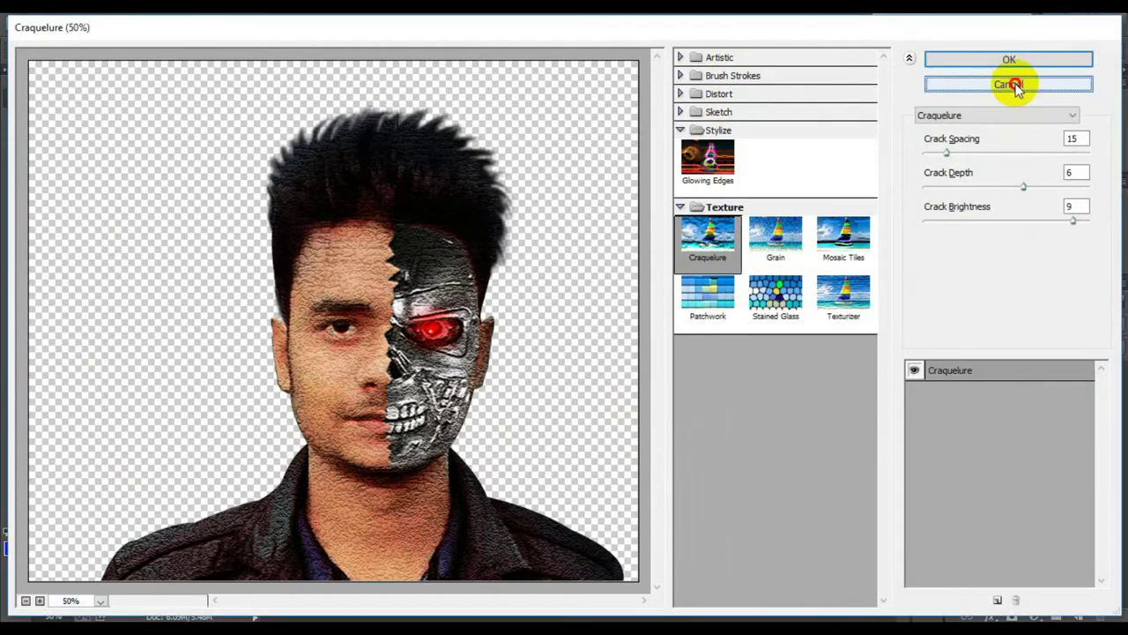
left_click(1009, 83)
left_click(264, 23)
left_click(304, 122)
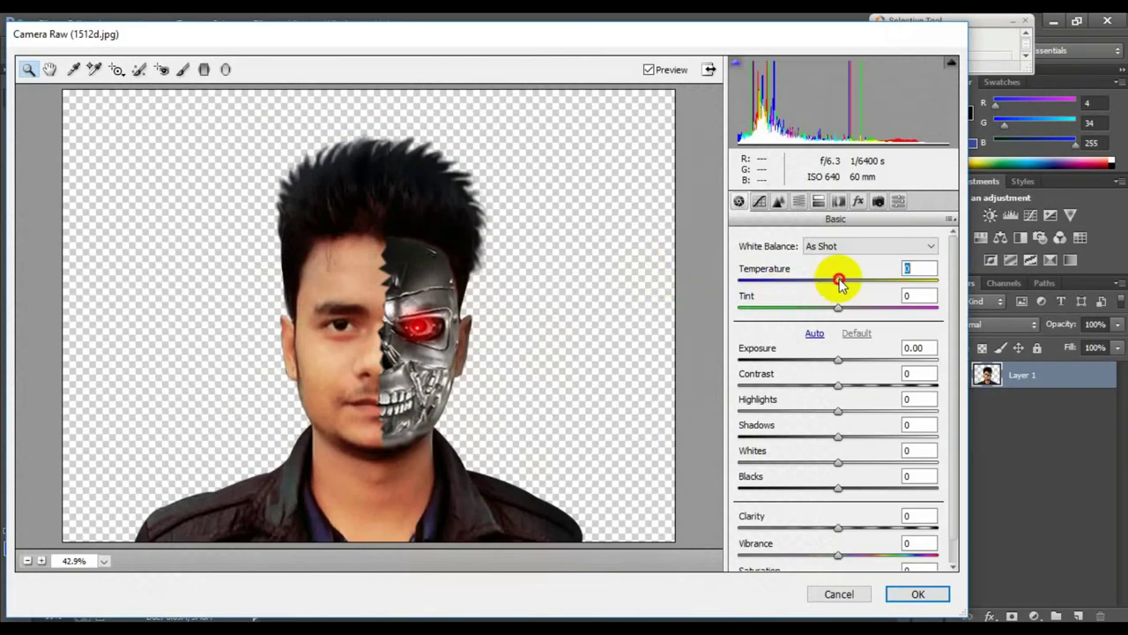
- In Camera Raw, cool Temperature to -10, tweak Exposure, raise Clarity to +24, then apply
mouse_move(840, 280)
left_mouse_down()
mouse_move(826, 316)
mouse_move(835, 315)
left_mouse_up()
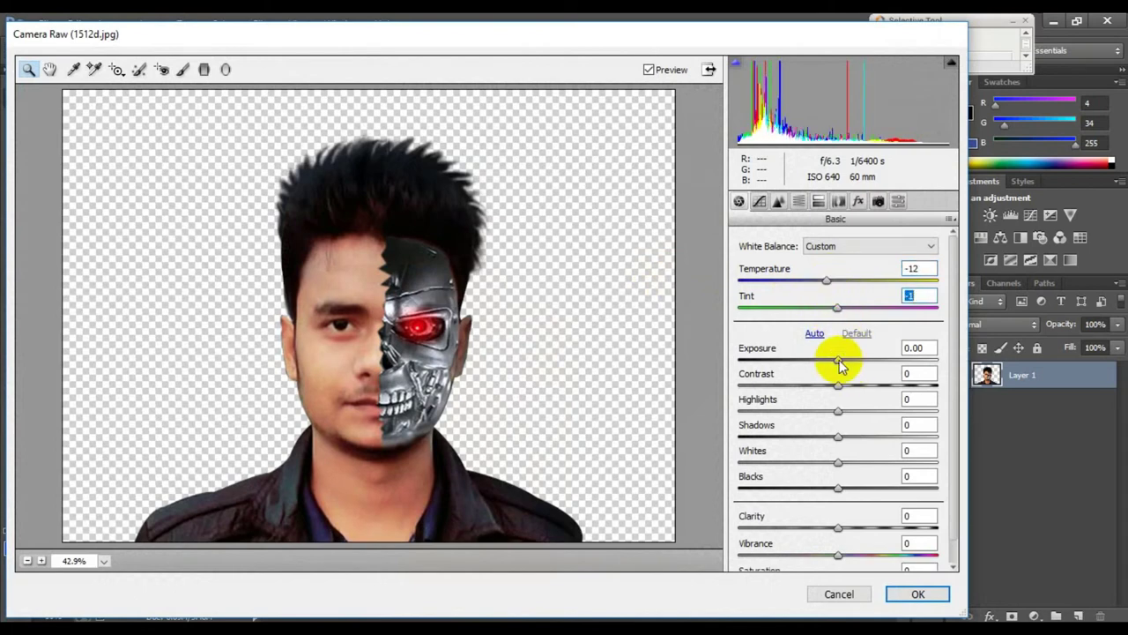
mouse_move(839, 359)
left_mouse_down()
mouse_move(835, 389)
mouse_move(883, 425)
mouse_move(861, 421)
left_mouse_up()
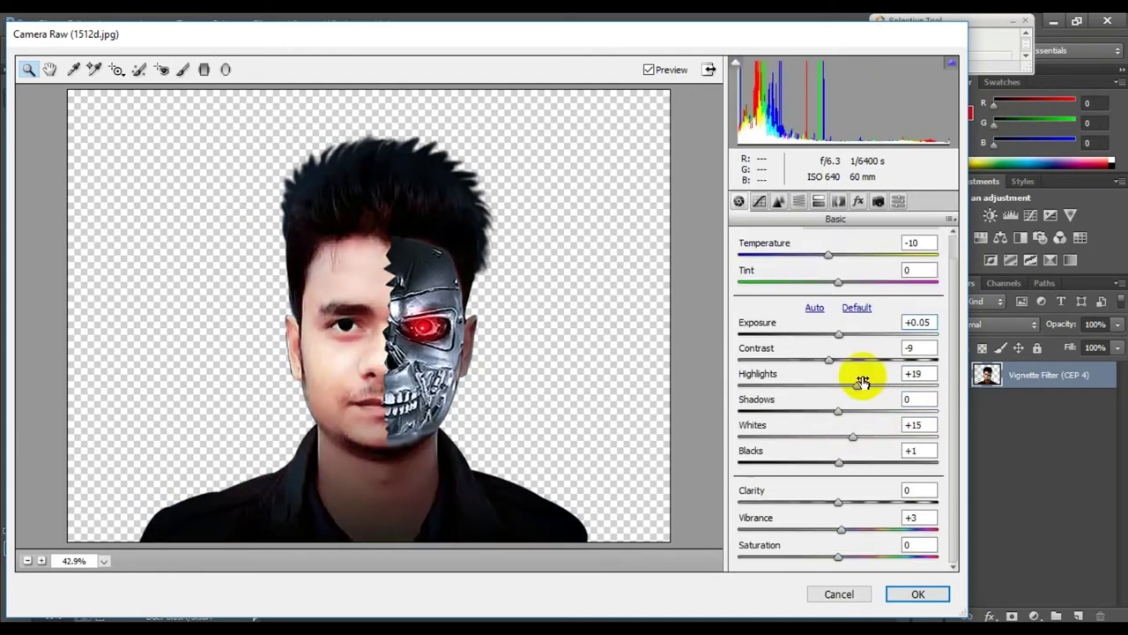
mouse_move(834, 504)
left_mouse_down()
mouse_move(894, 502)
mouse_move(861, 501)
left_mouse_up()
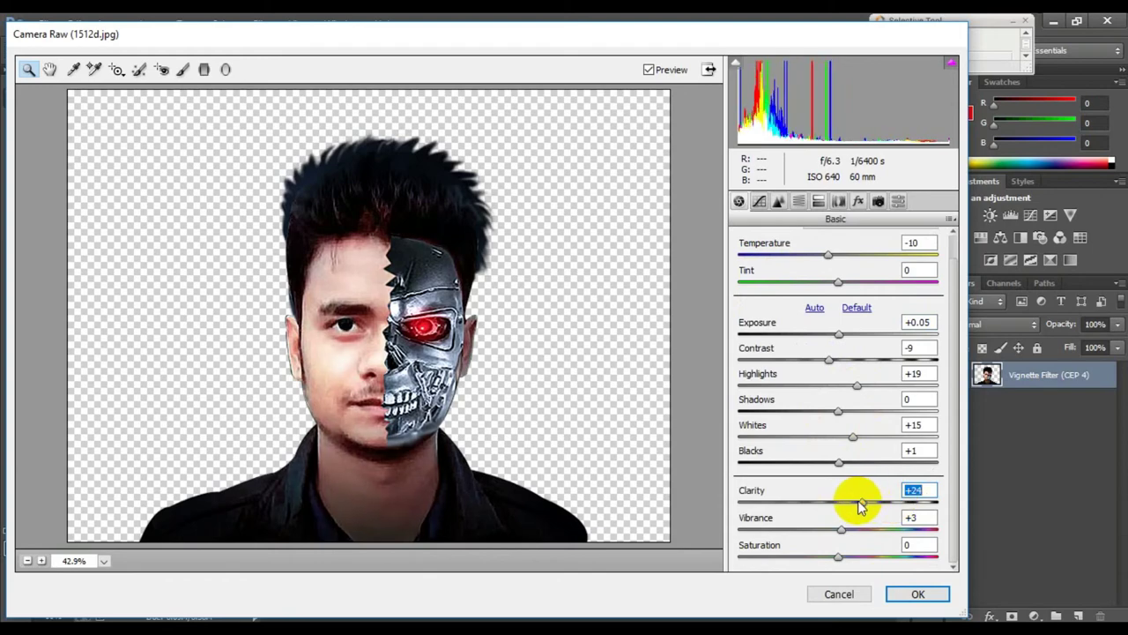
left_click(917, 595)
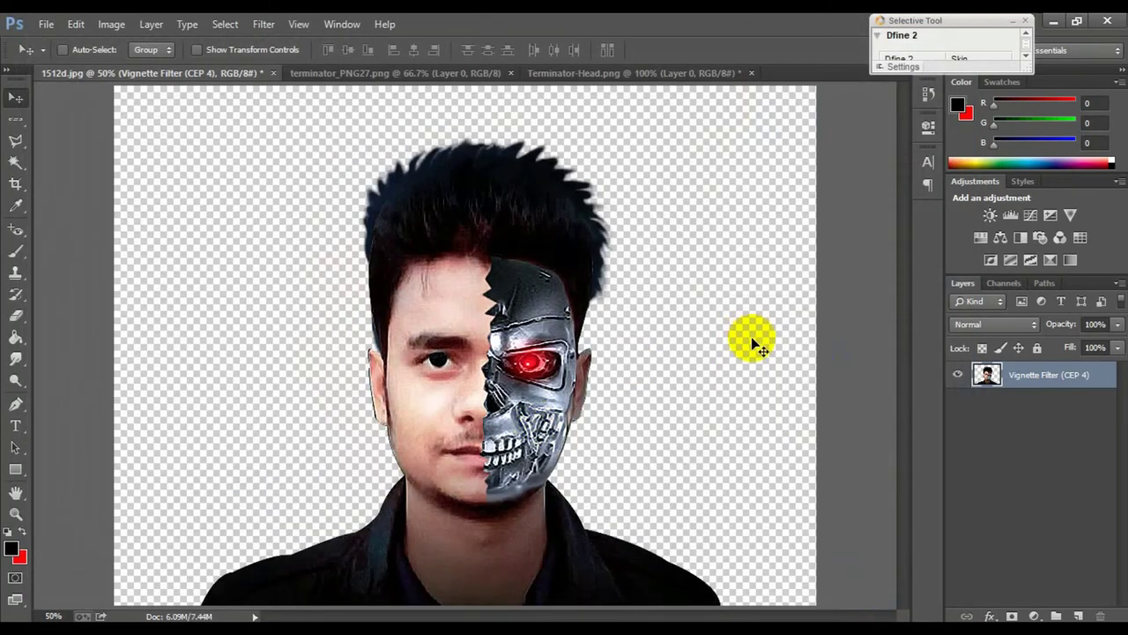
- Create a new 1920×1080 document at 300 ppi
left_click(607, 211)
left_click(46, 24)
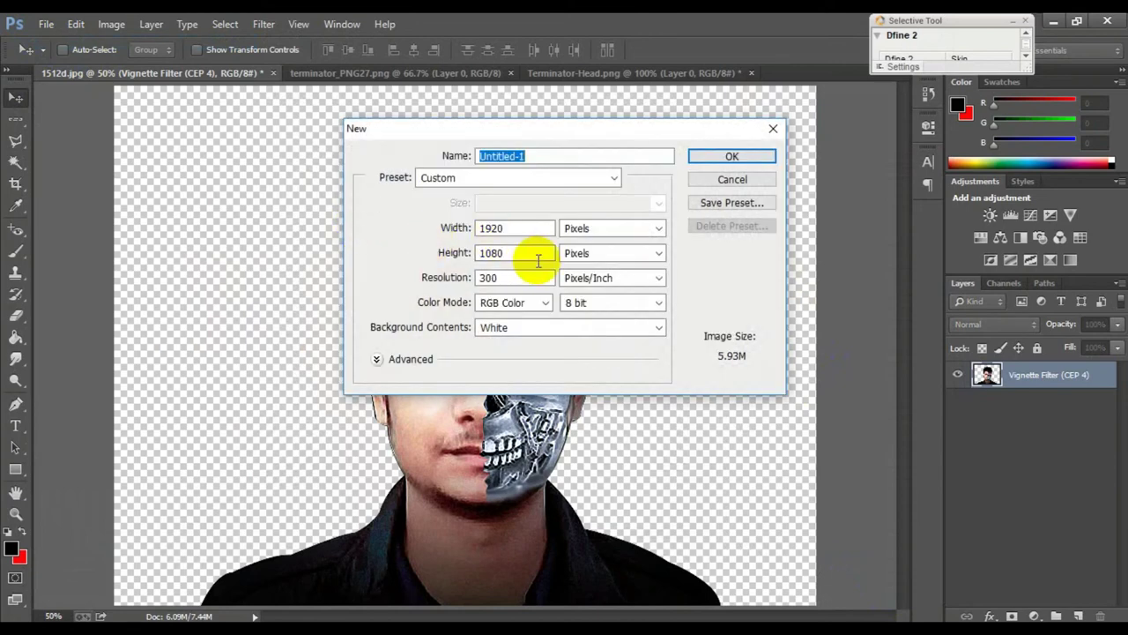
left_click(732, 156)
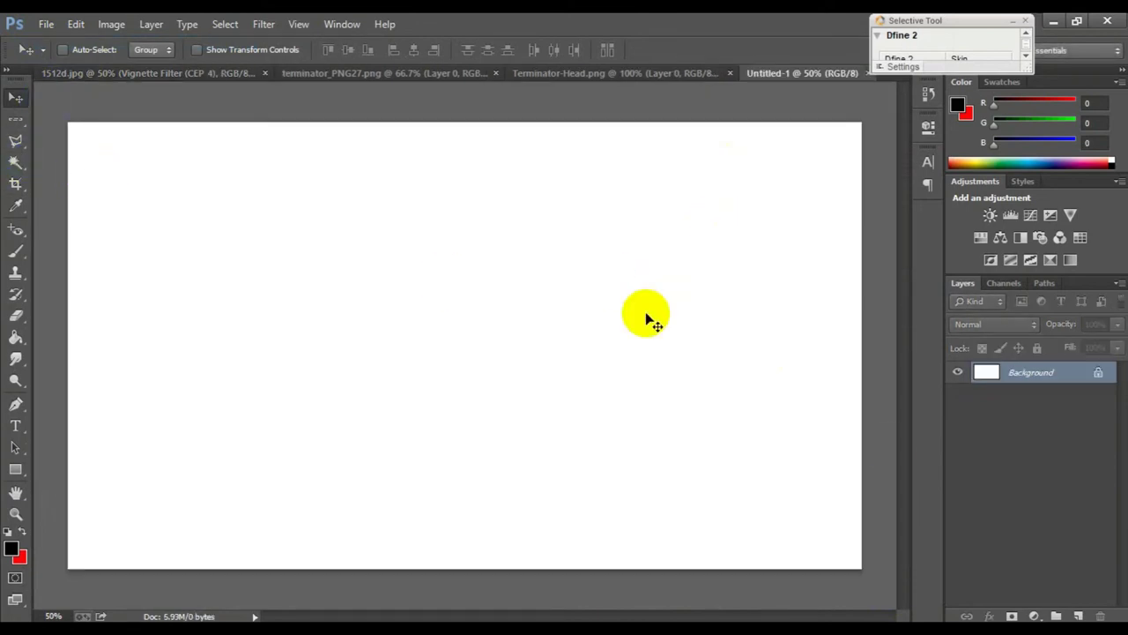
- Add a reversed white-to-black radial Gradient Fill layer
left_click(1034, 615)
left_click(1021, 274)
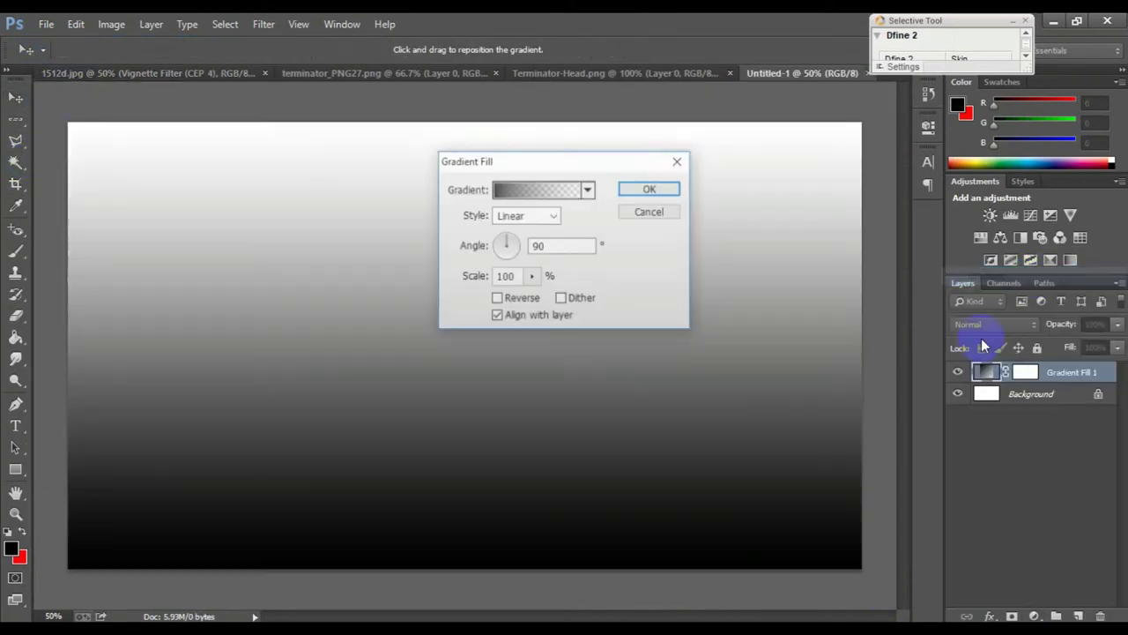
left_click(507, 244)
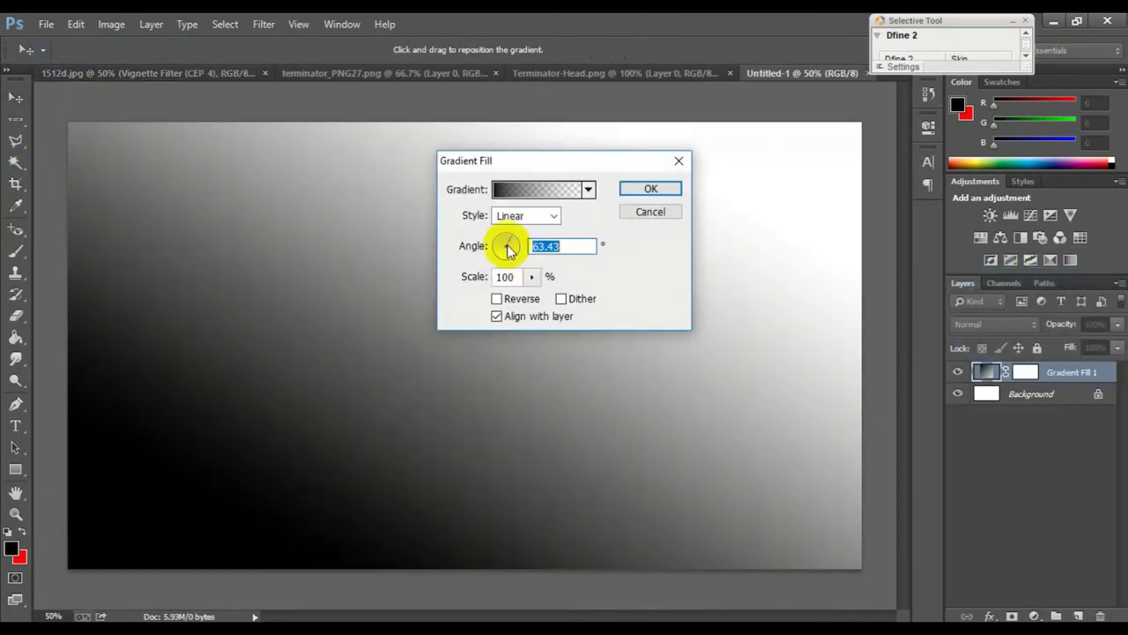
left_click(497, 299)
left_click(588, 190)
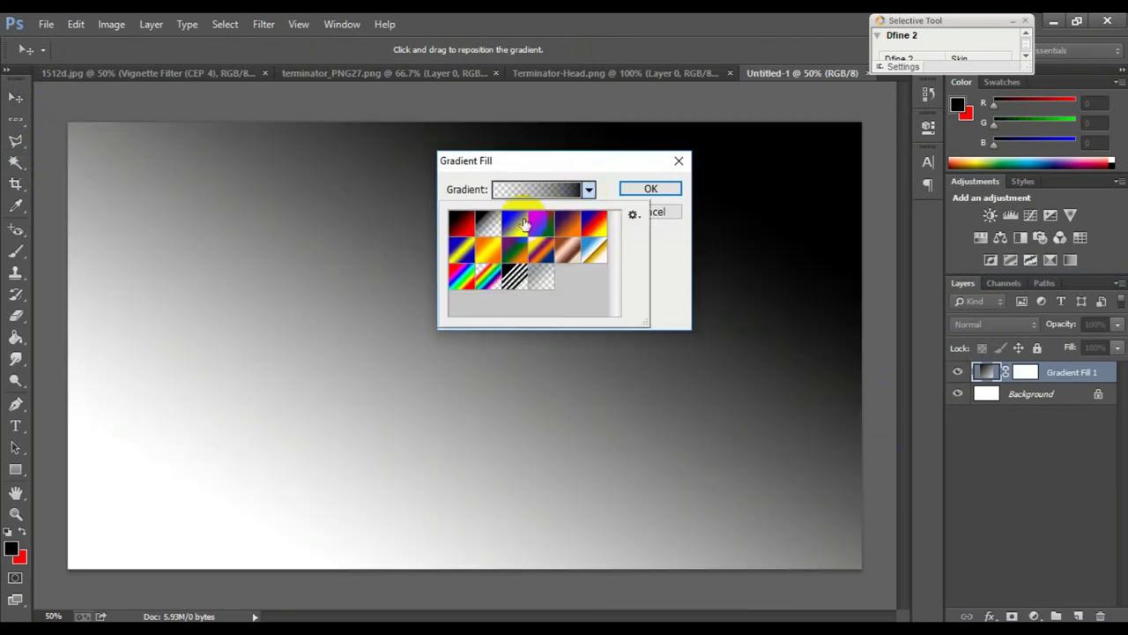
left_click(588, 190)
left_click(532, 277)
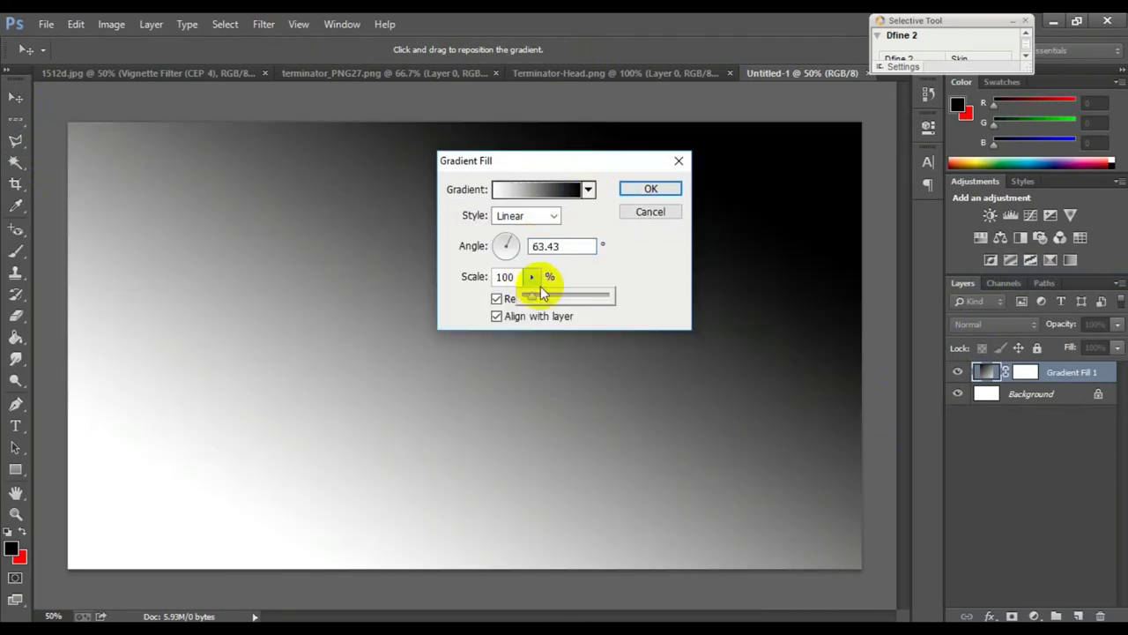
left_click(516, 252)
left_click(549, 220)
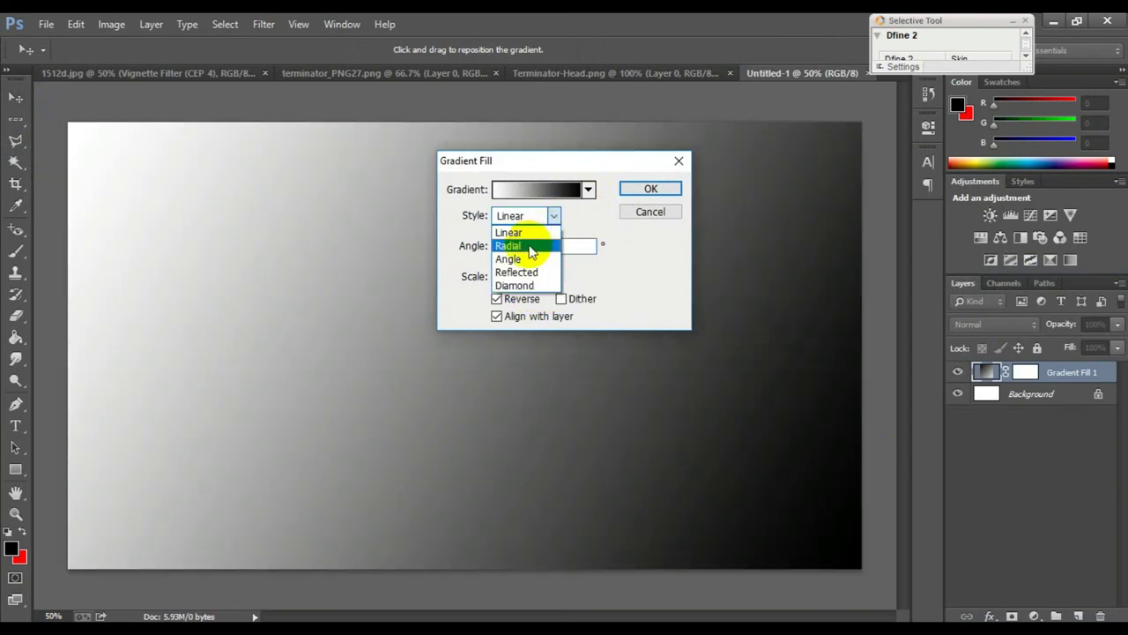
left_click(527, 240)
- Shrink the radial gradient's scale, adjust its angle, confirm, and return to 1512d.jpg
left_click(532, 279)
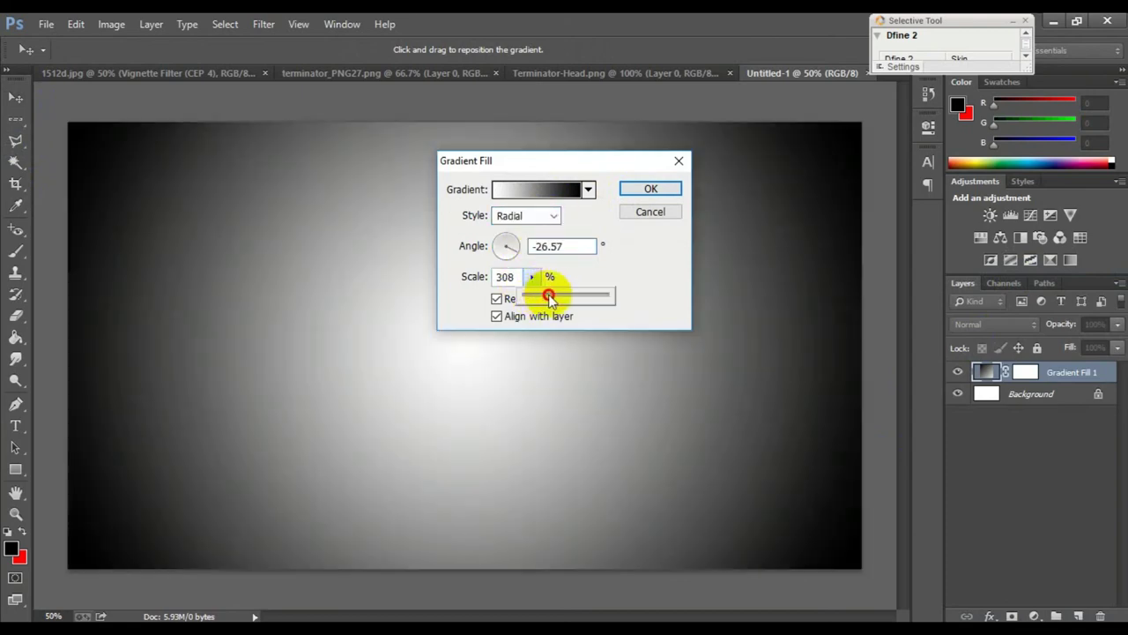
left_click_drag(561, 300, 553, 304)
left_click_drag(510, 245, 498, 246)
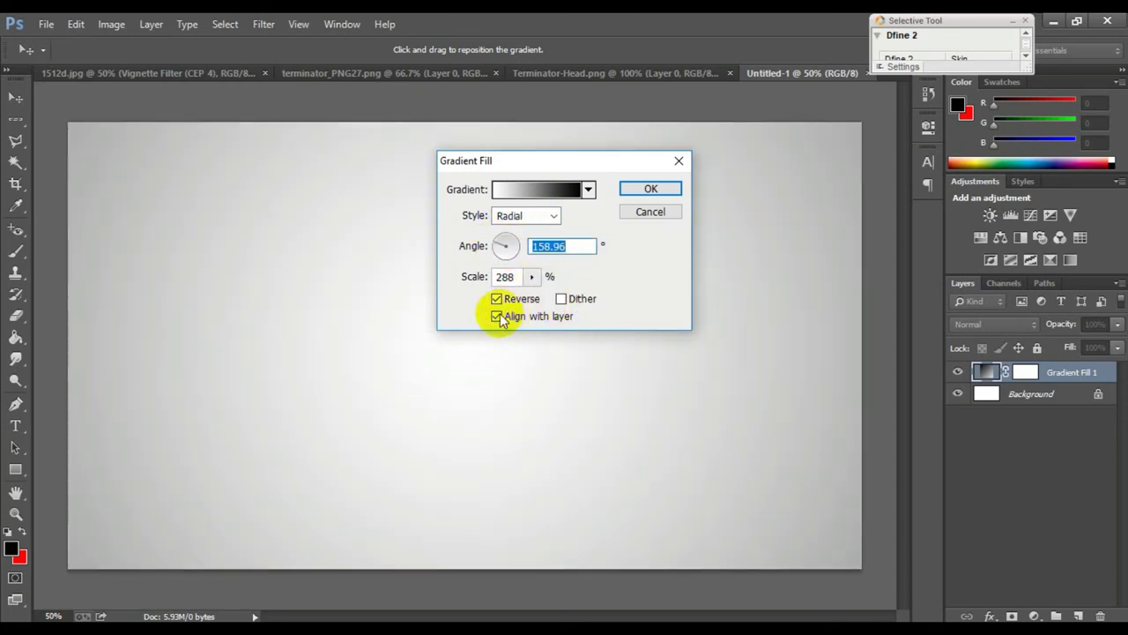
left_click(532, 276)
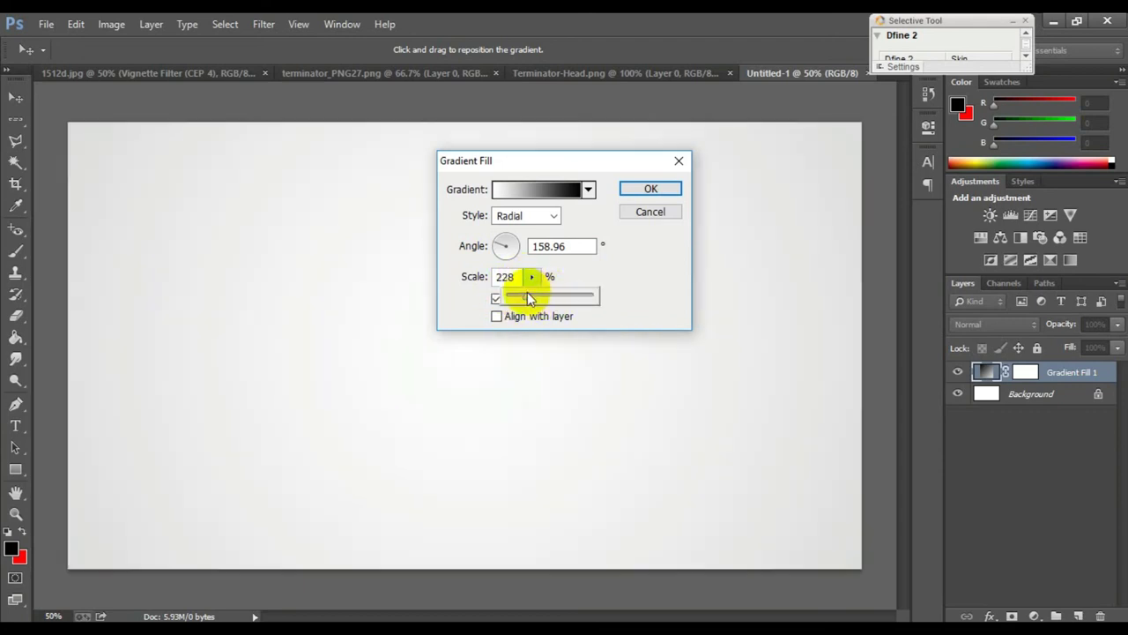
left_click_drag(539, 296, 526, 293)
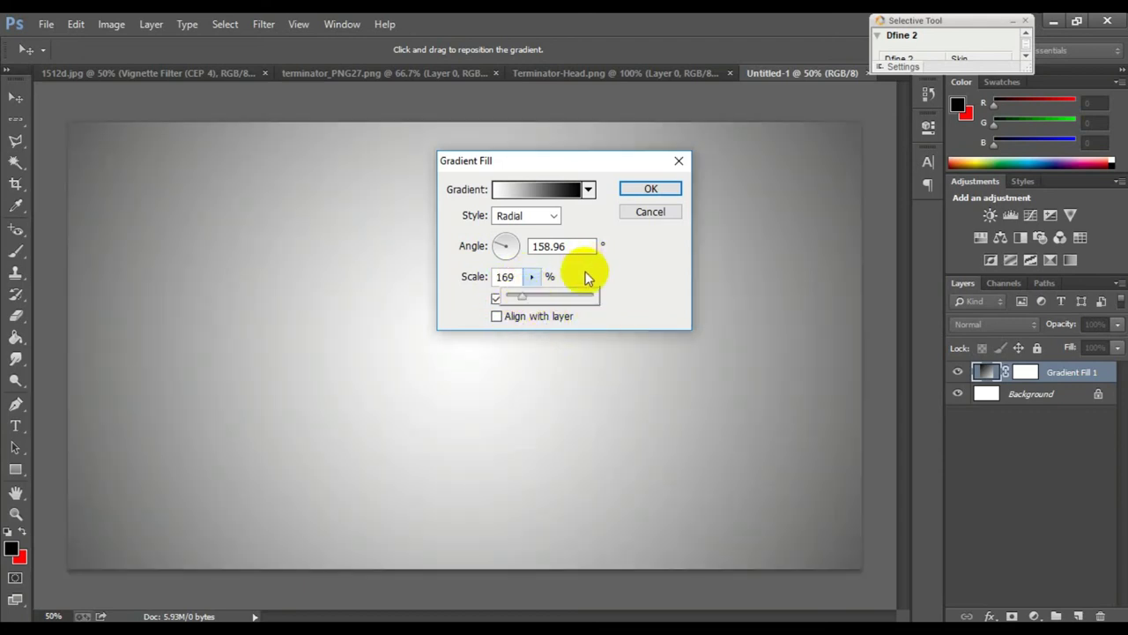
left_click(649, 189)
key("ctrl+Tab")
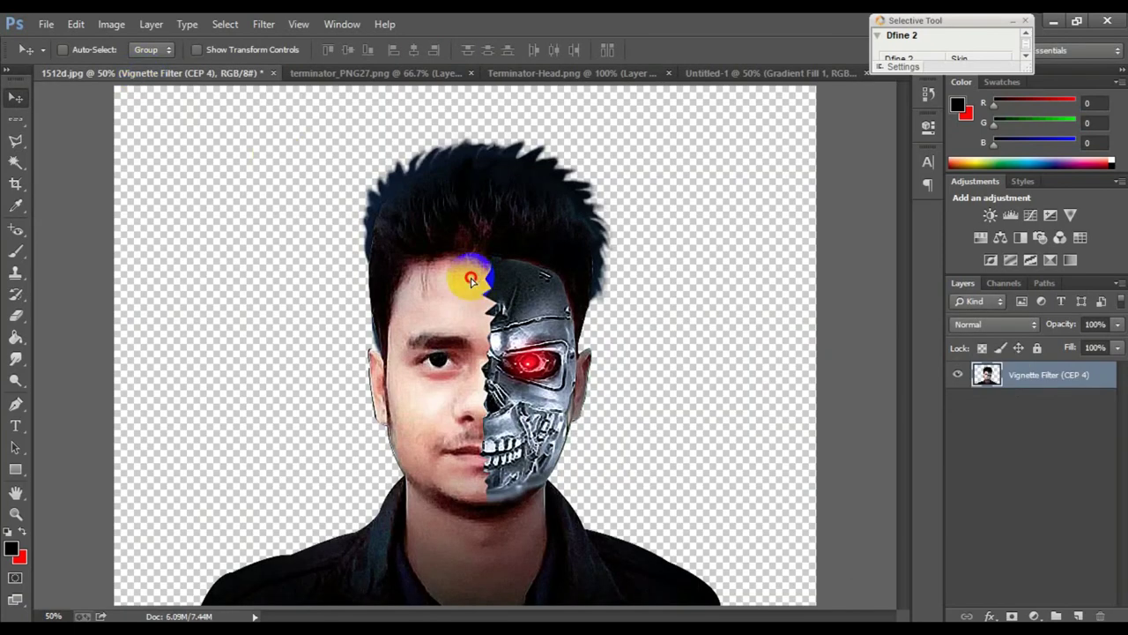
- Copy the face layer into Untitled-1 and resize it to about 90% over the gradient
left_click_drag(471, 279, 468, 275)
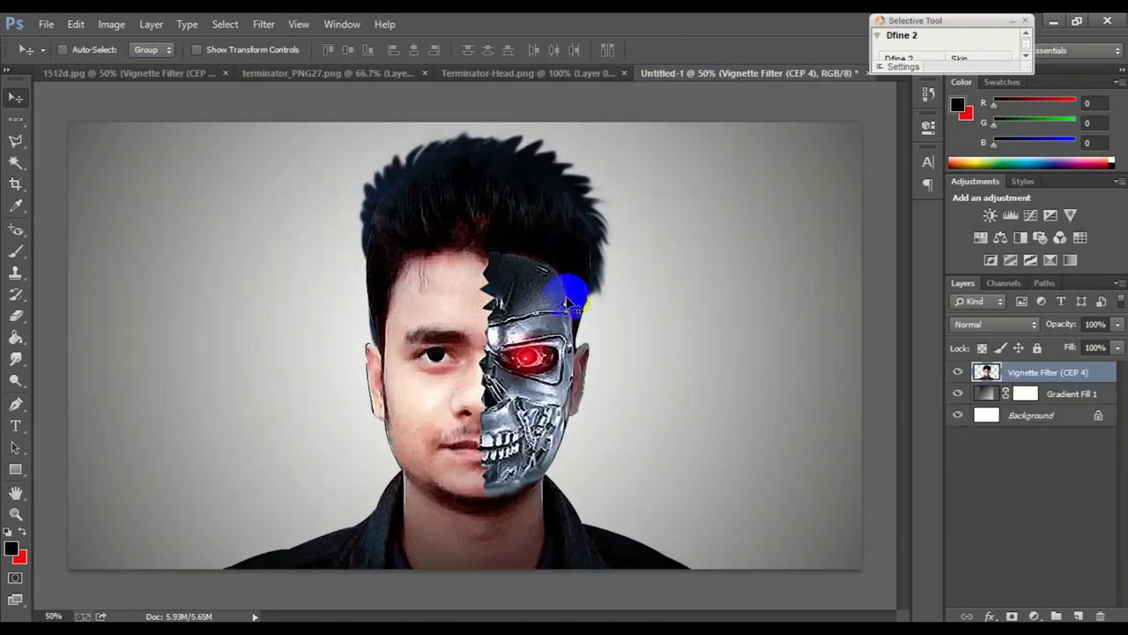
left_click_drag(569, 304, 507, 300)
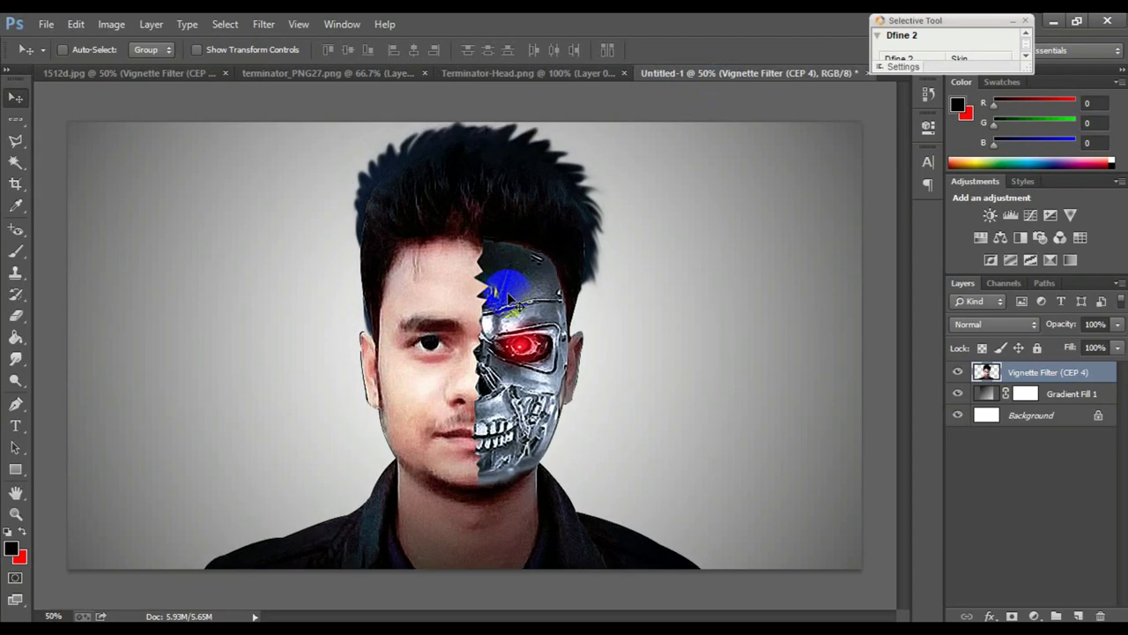
key("ctrl+t")
left_click_drag(715, 103, 587, 219)
left_click_drag(546, 307, 613, 280)
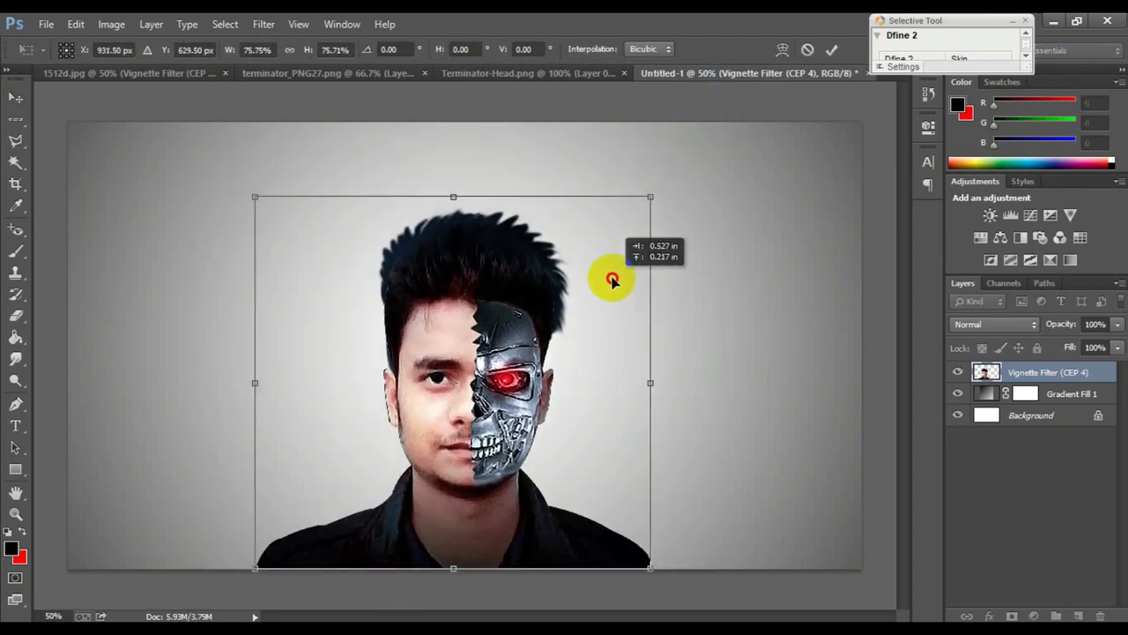
left_click_drag(652, 195, 705, 143)
left_click_drag(684, 209, 643, 242)
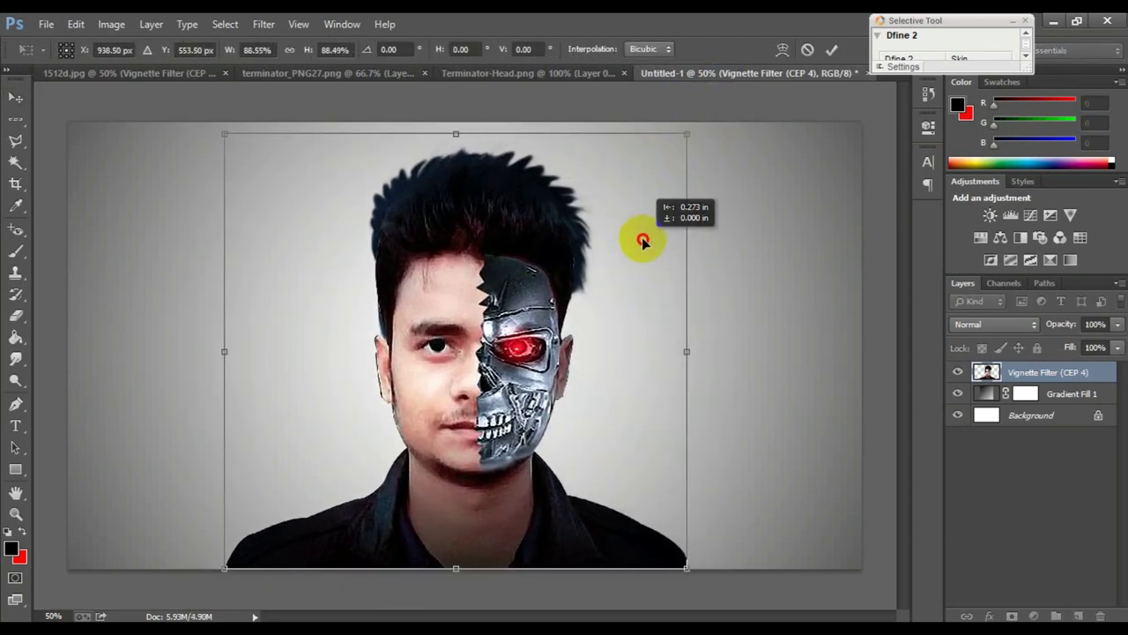
mouse_move(687, 133)
left_mouse_down()
mouse_move(696, 125)
mouse_move(688, 132)
left_mouse_up()
left_click(831, 50)
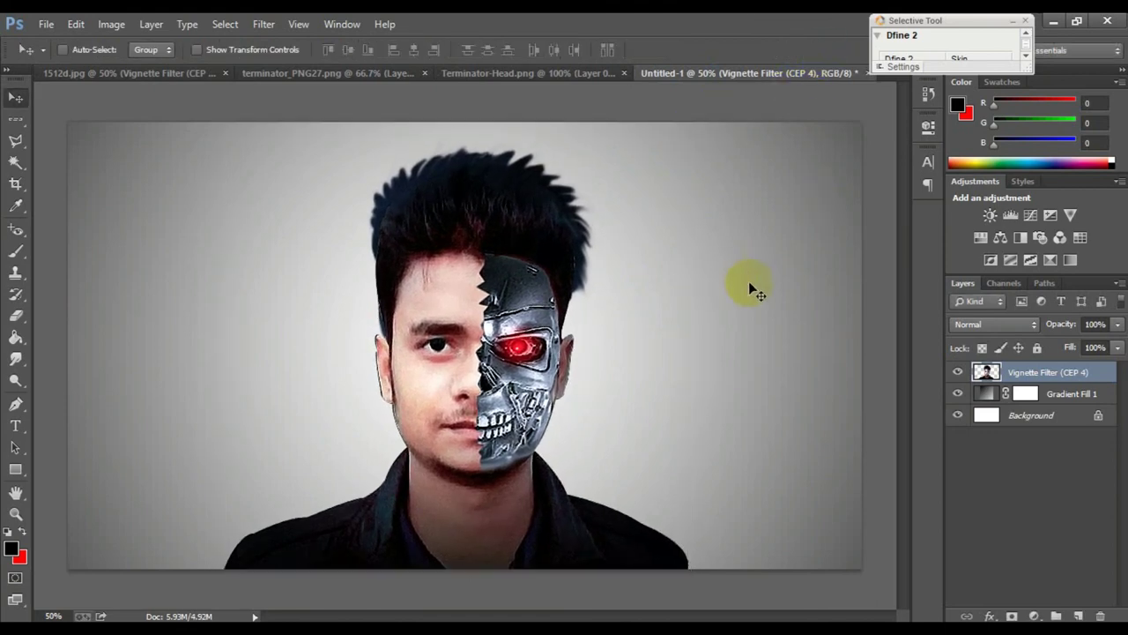
- Try a -2° rotation on the face, then nudge it slightly lower on the canvas
key("ctrl+t")
left_click_drag(770, 265, 770, 264)
left_click(831, 49)
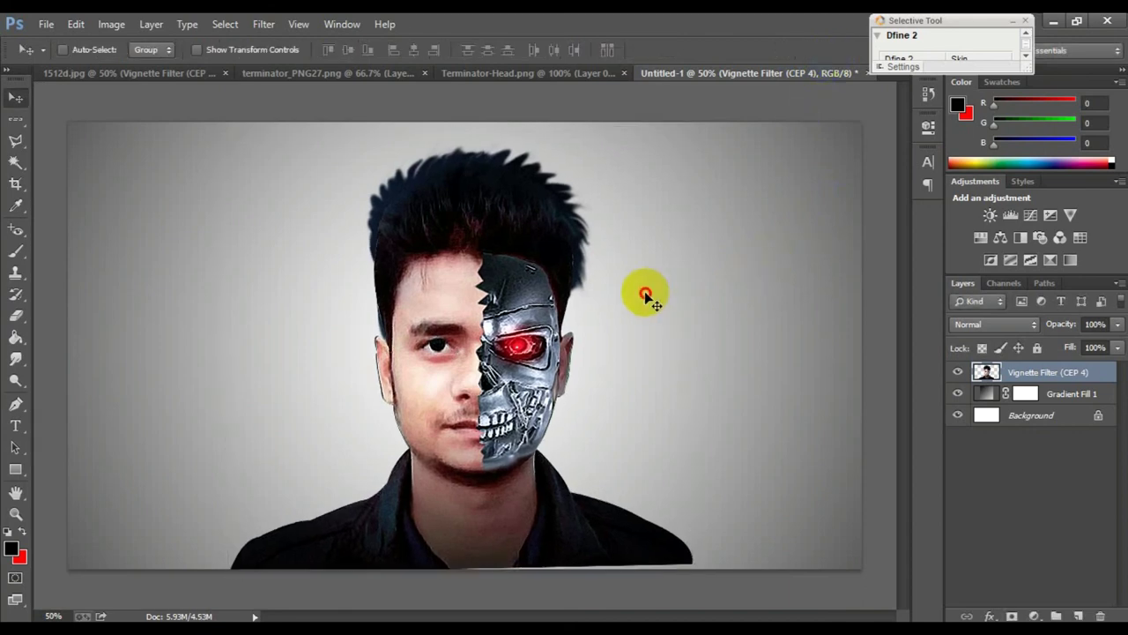
left_click_drag(644, 297, 643, 304)
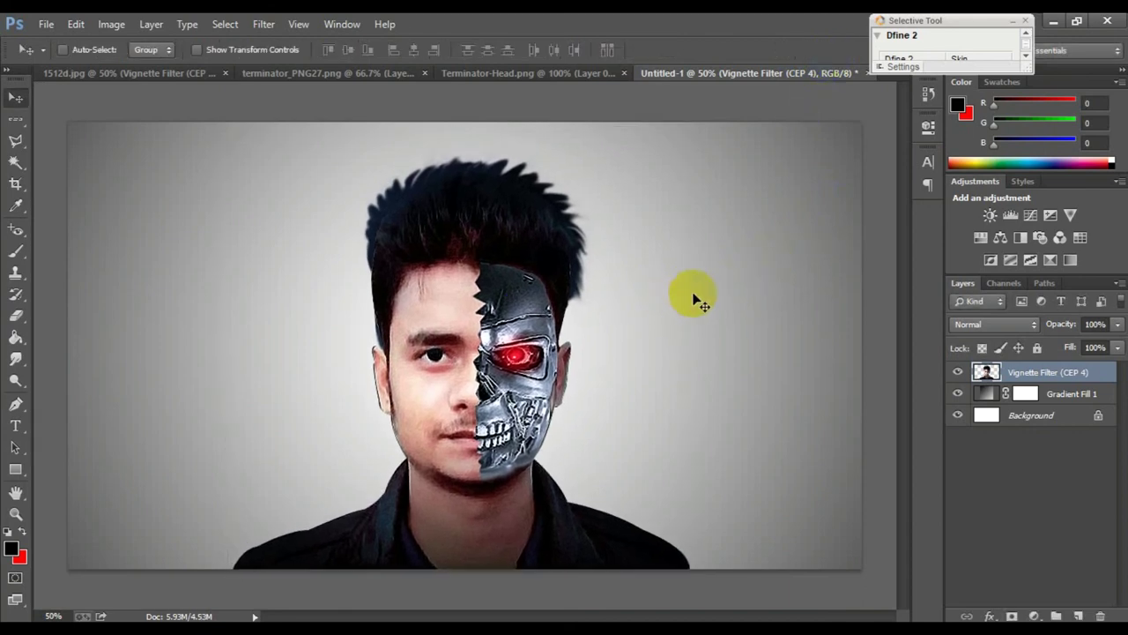